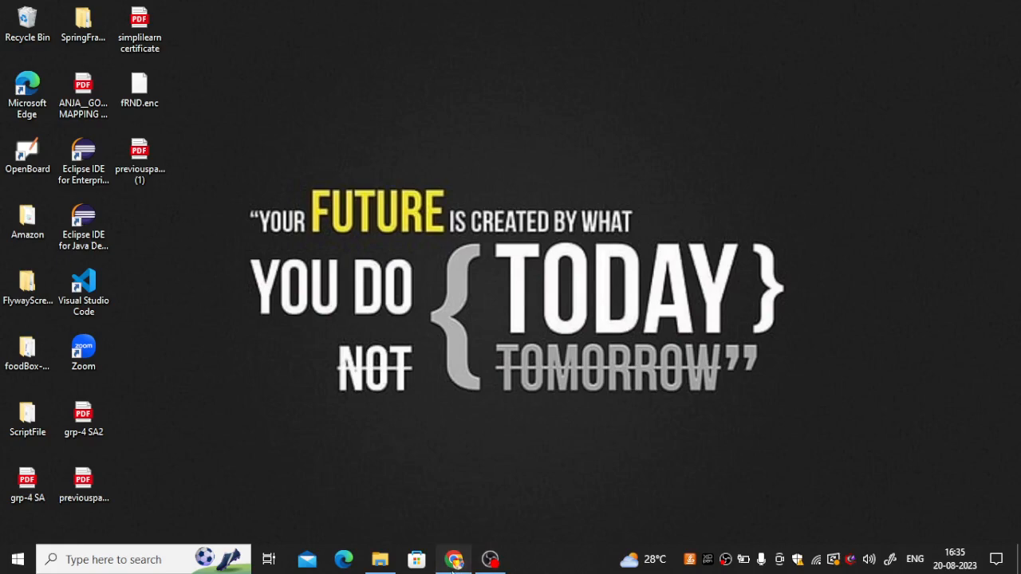
Switch to Chrome and examine how the header rows of the employee details sheet behave while going through the records
click(453, 559)
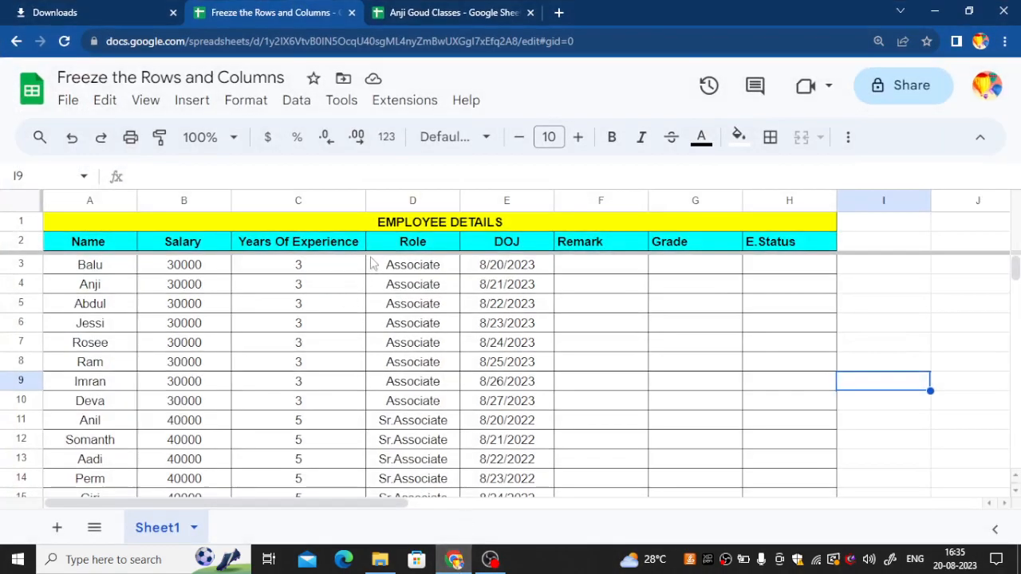
scroll(295, 307, down, 1)
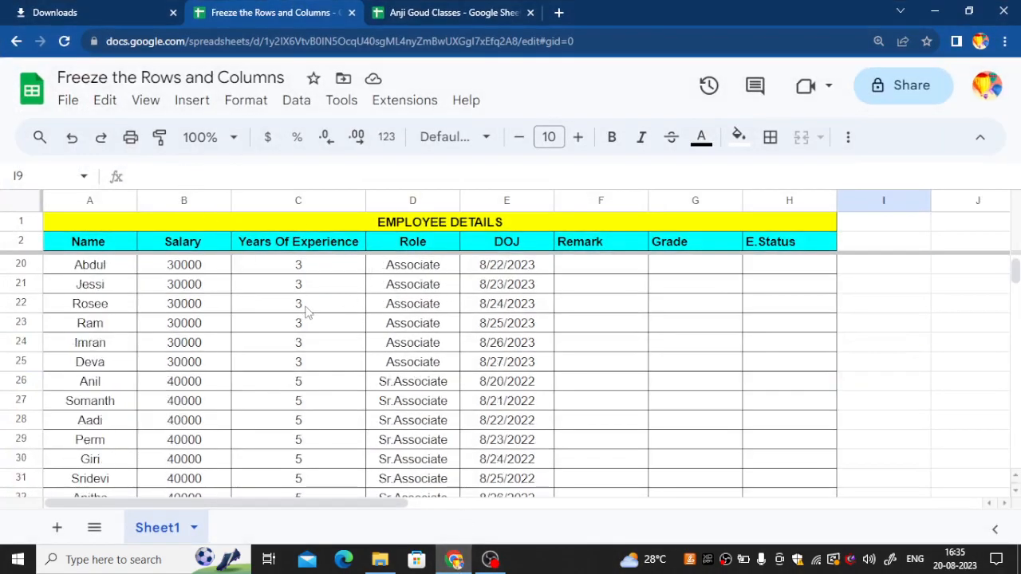
scroll(303, 307, up, 1)
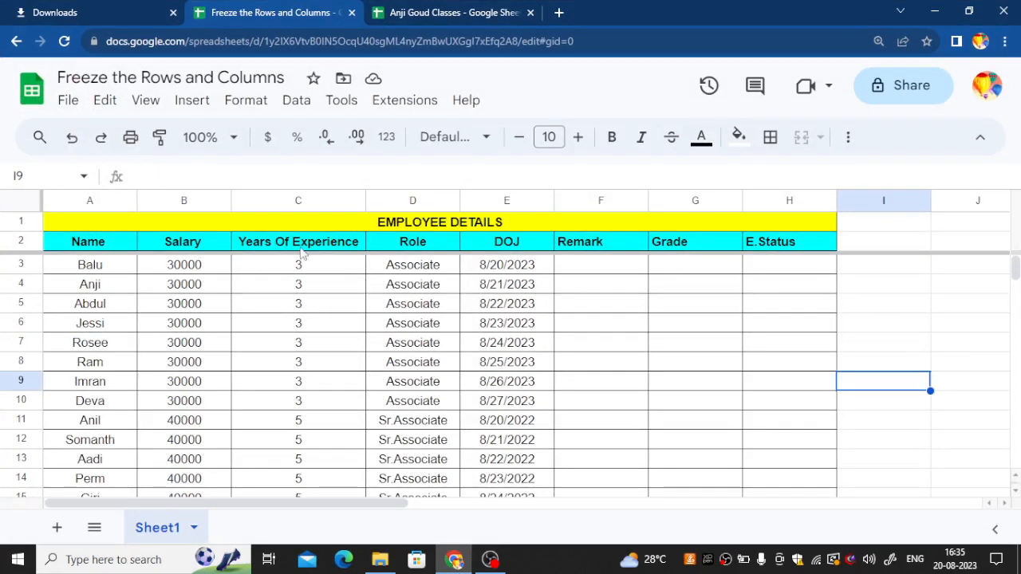
scroll(347, 387, down, 3)
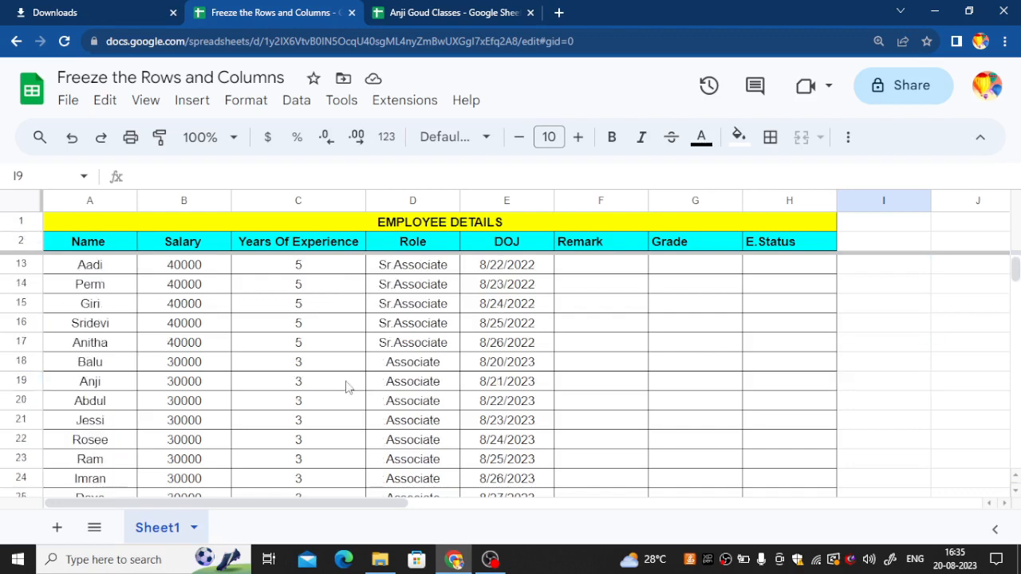
scroll(347, 386, up, 3)
scroll(347, 387, down, 3)
scroll(347, 387, up, 3)
scroll(347, 387, down, 1)
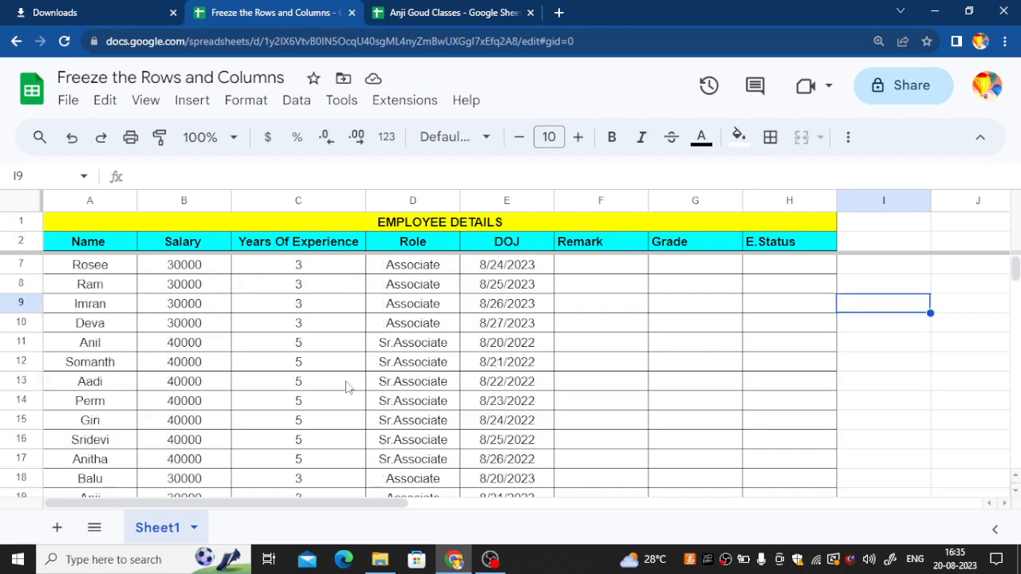
scroll(347, 387, up, 1)
scroll(347, 386, down, 2)
scroll(347, 386, up, 1)
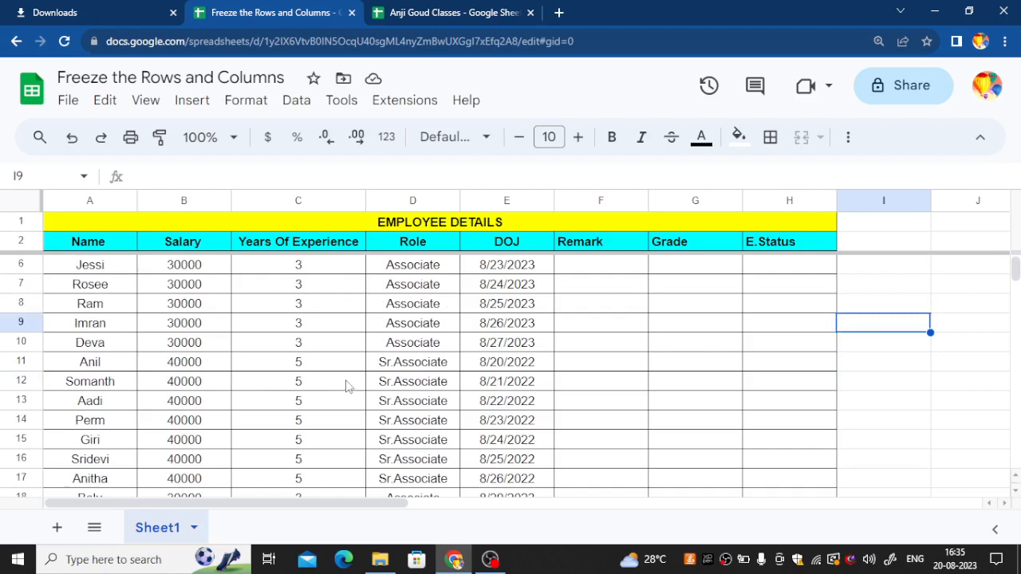
scroll(346, 387, down, 2)
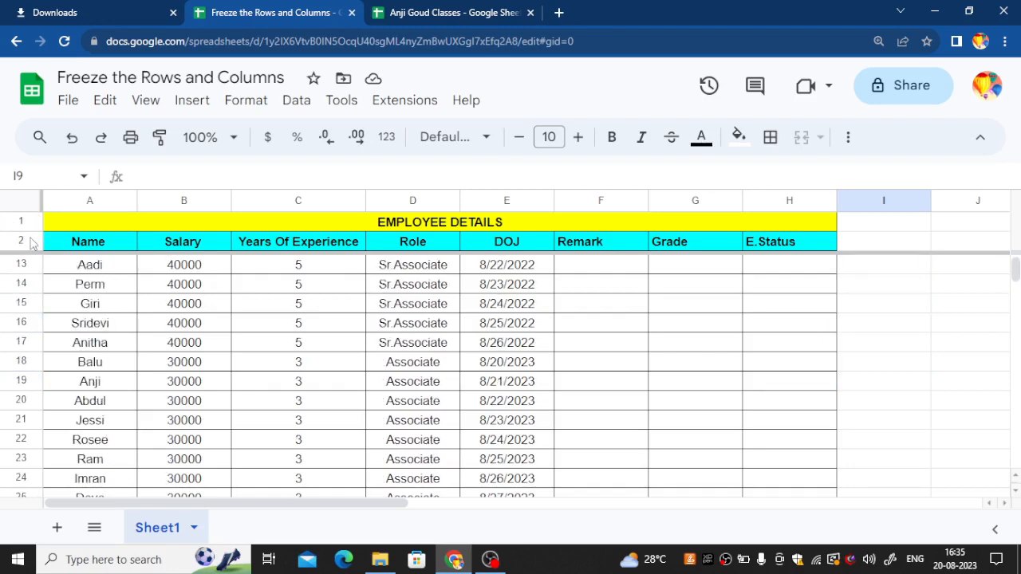
scroll(268, 311, down, 3)
scroll(268, 311, up, 3)
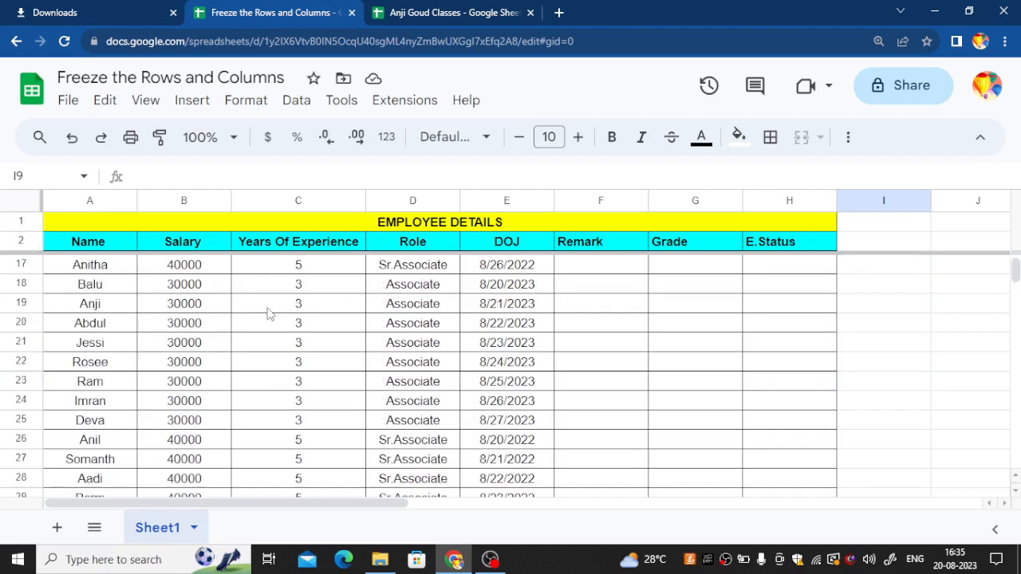
scroll(268, 313, up, 3)
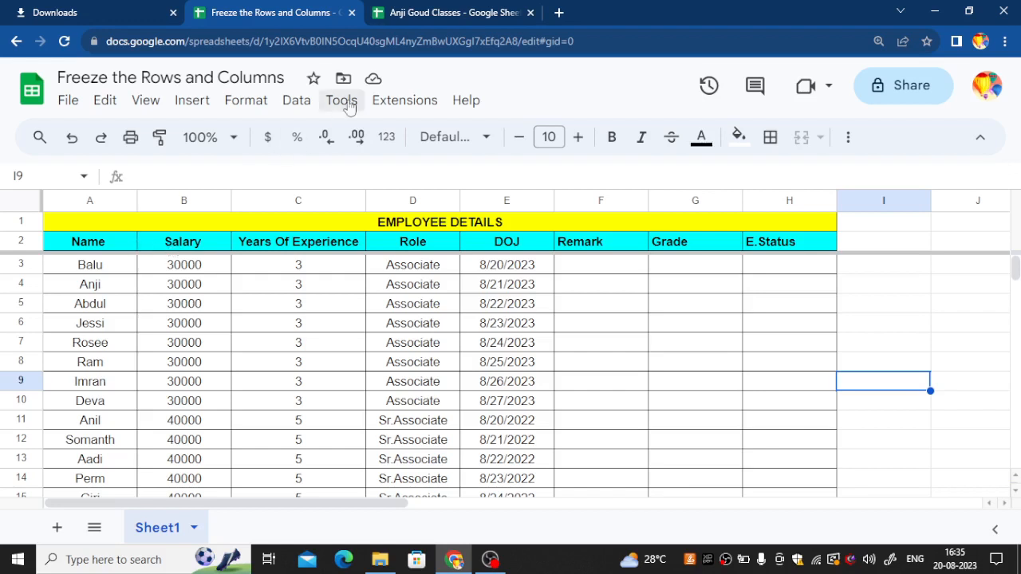
In the other, blank spreadsheet, apply all borders to cells A1:E1 and merge them into one cell
click(431, 13)
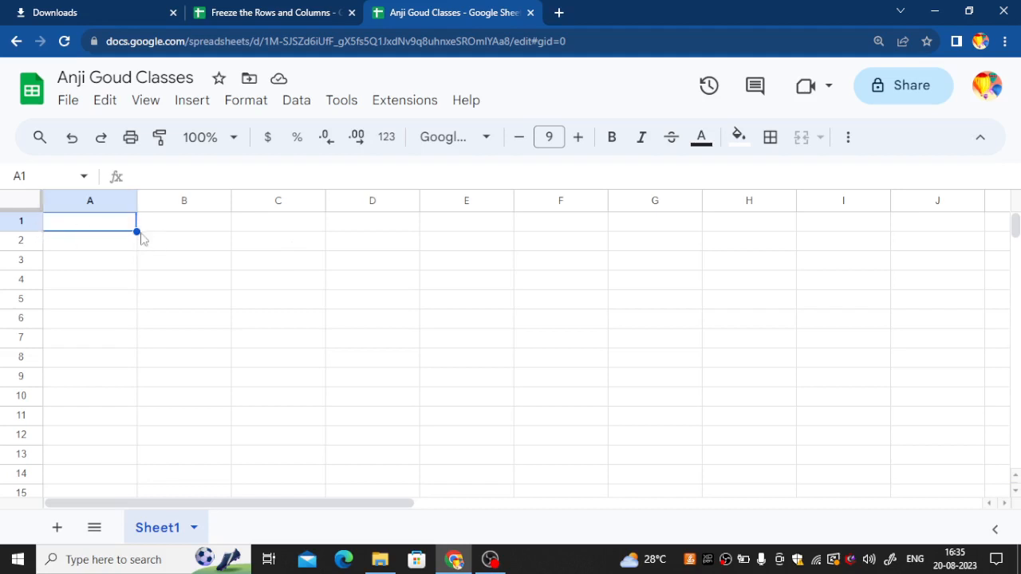
drag(134, 228, 496, 230)
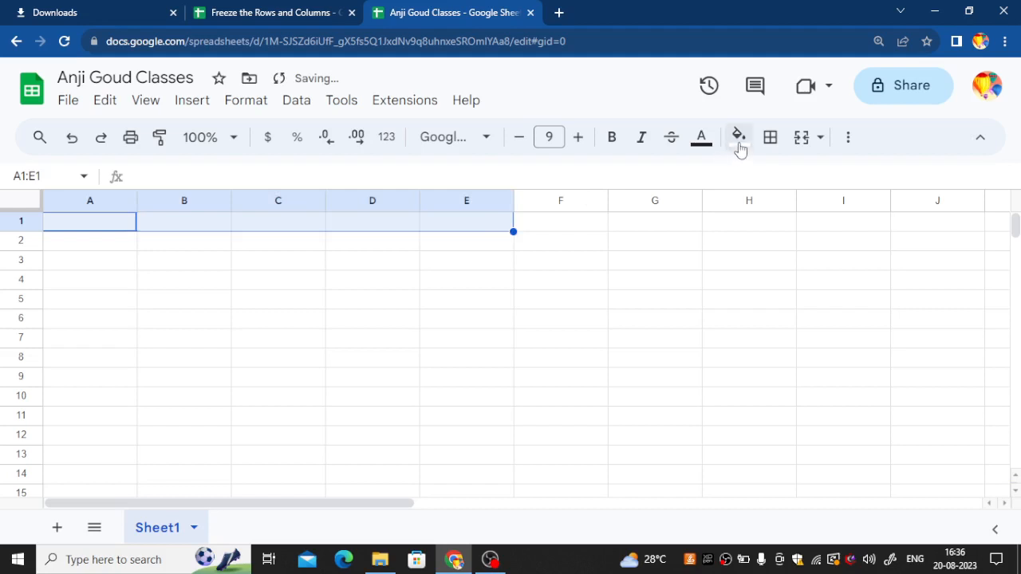
click(770, 137)
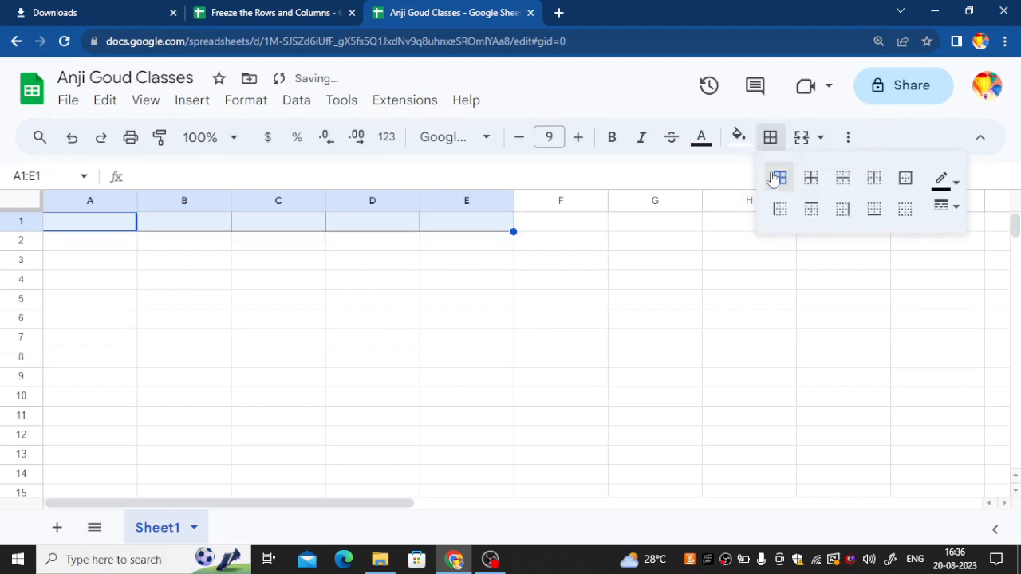
click(801, 137)
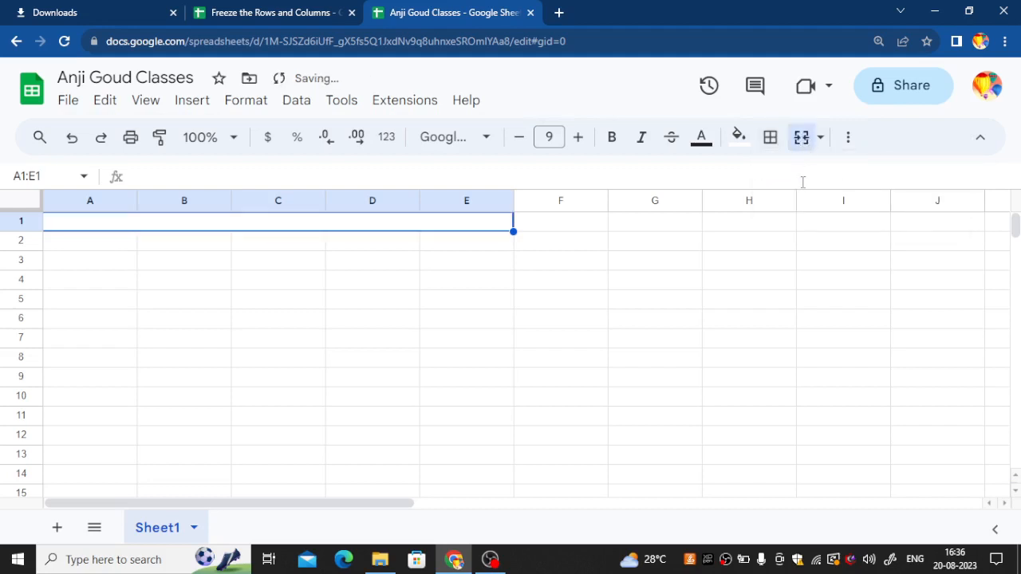
click(818, 142)
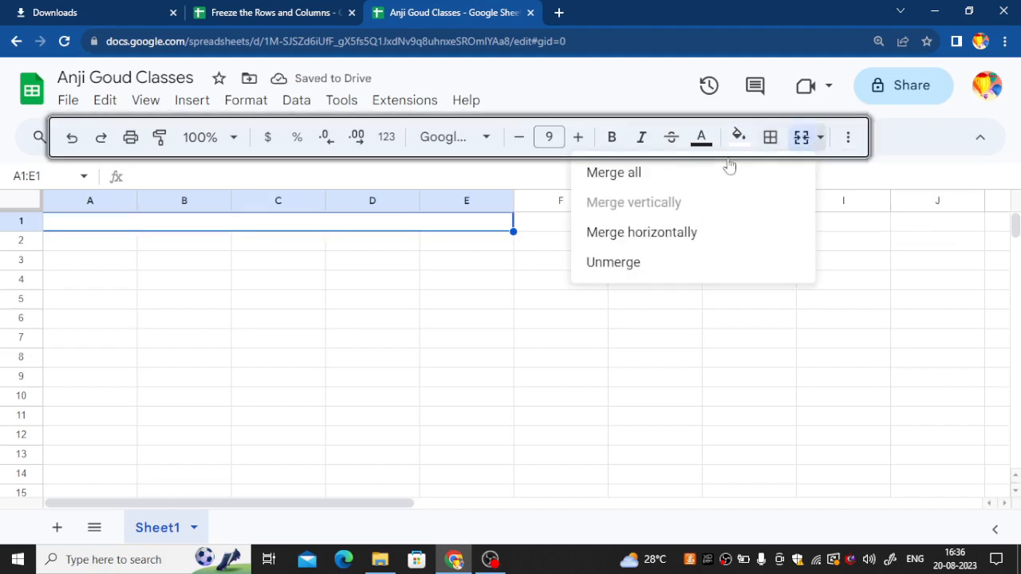
click(674, 173)
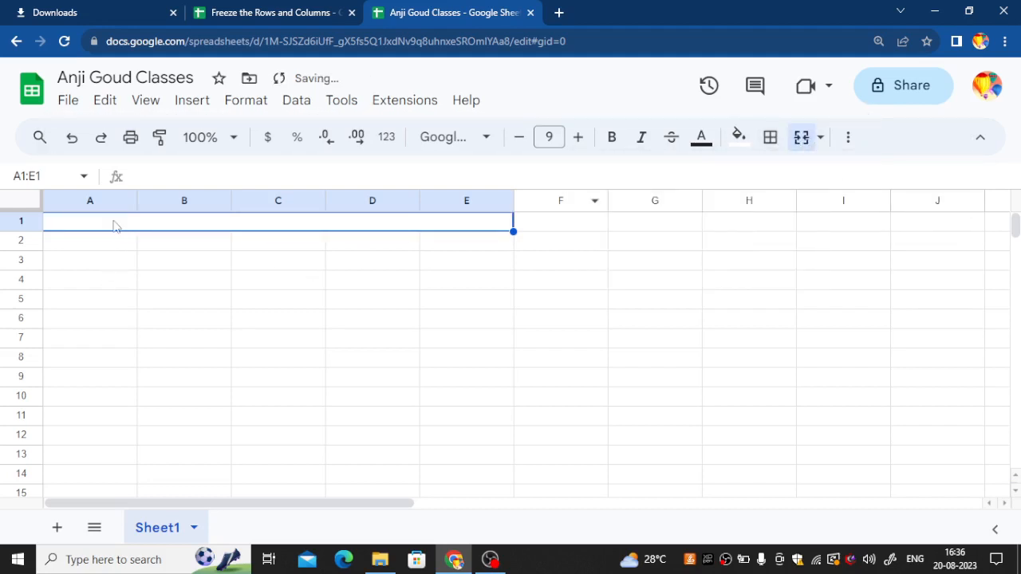
Enter the title "Employee Details" in the merged cell A1:E1 and center it horizontally
click(157, 175)
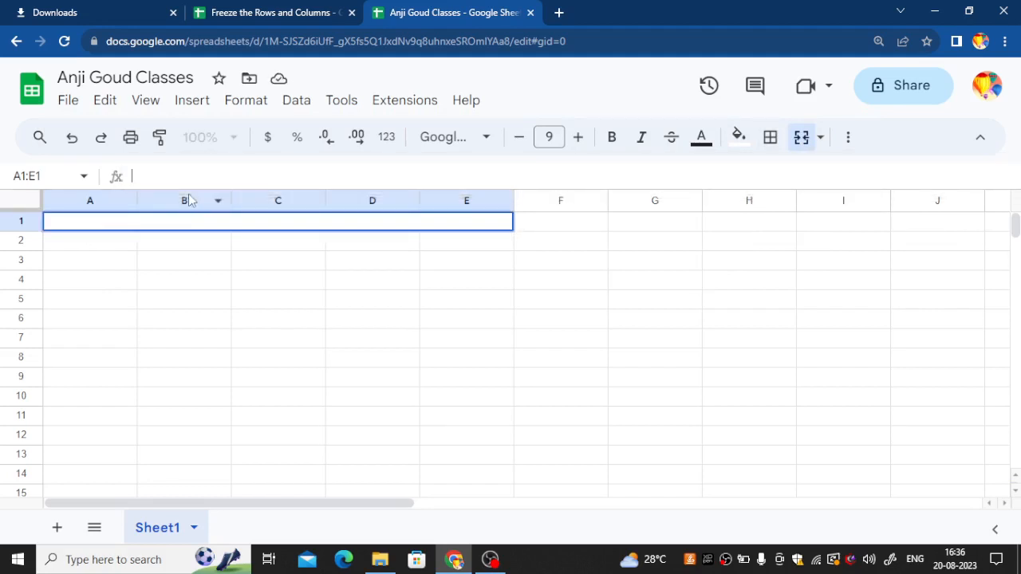
text(Employee Details)
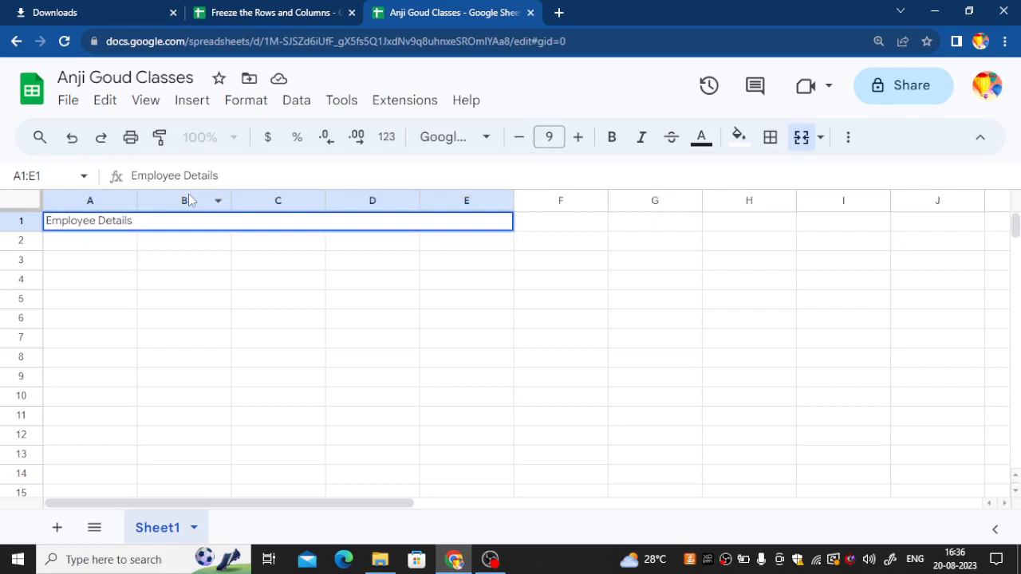
click(213, 268)
click(139, 226)
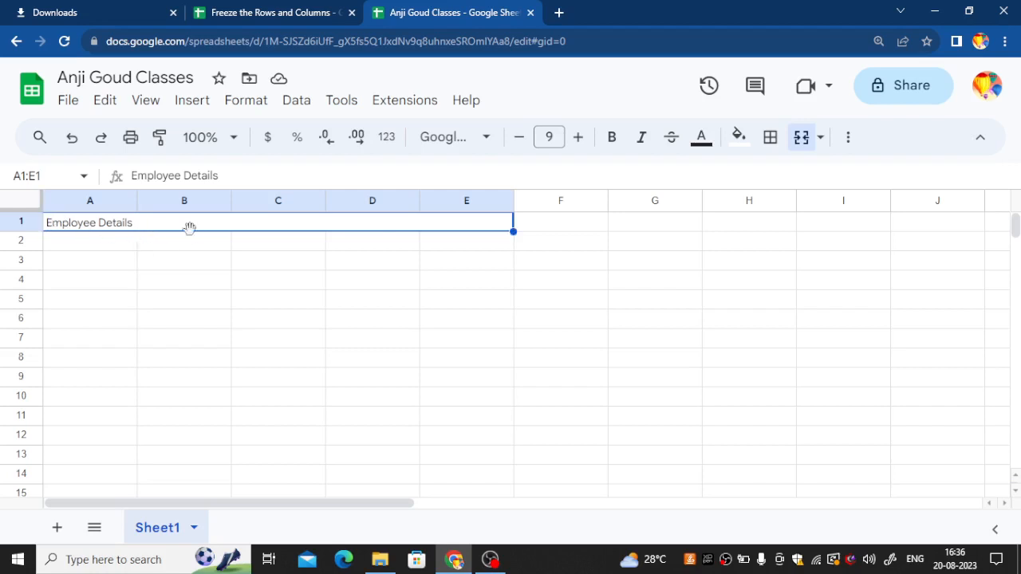
click(847, 139)
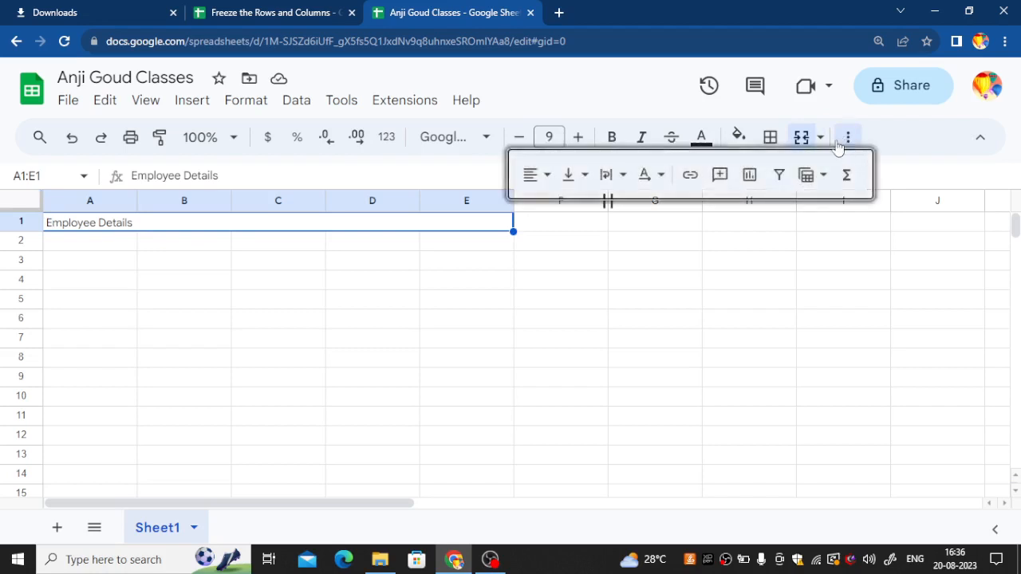
click(535, 177)
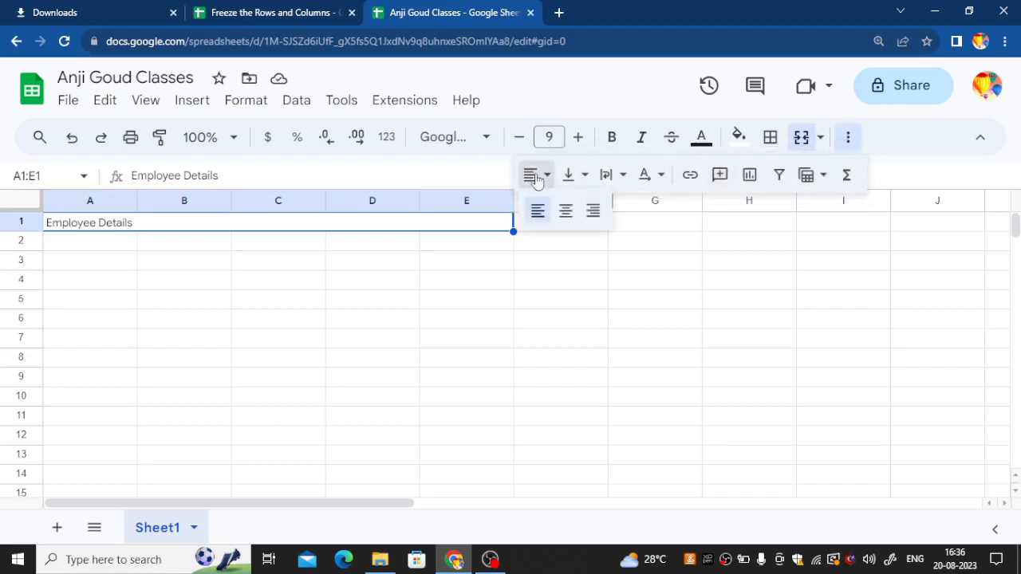
click(565, 210)
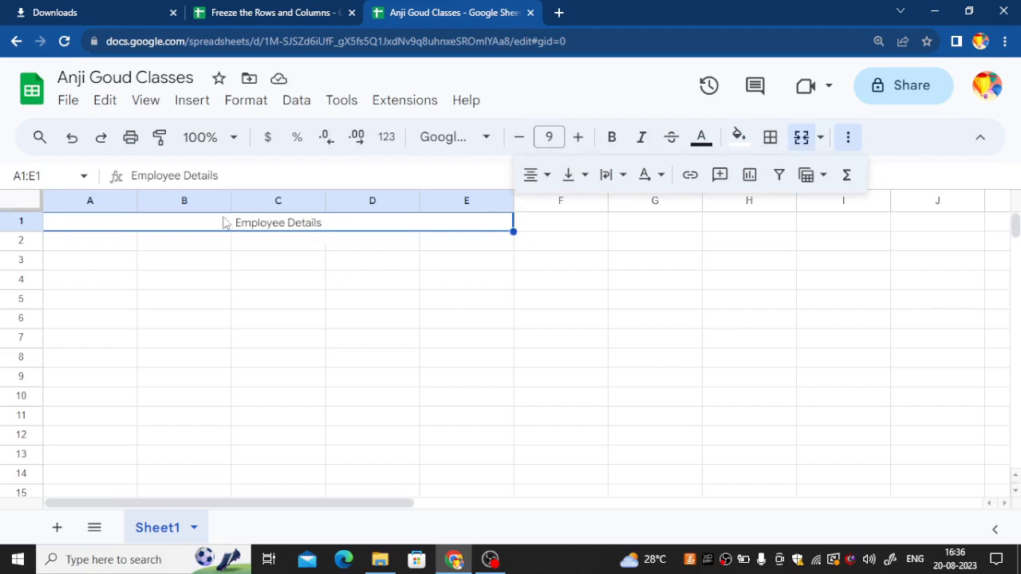
Make the "Employee Details" title bold and fill its merged cell with yellow
double_click(275, 226)
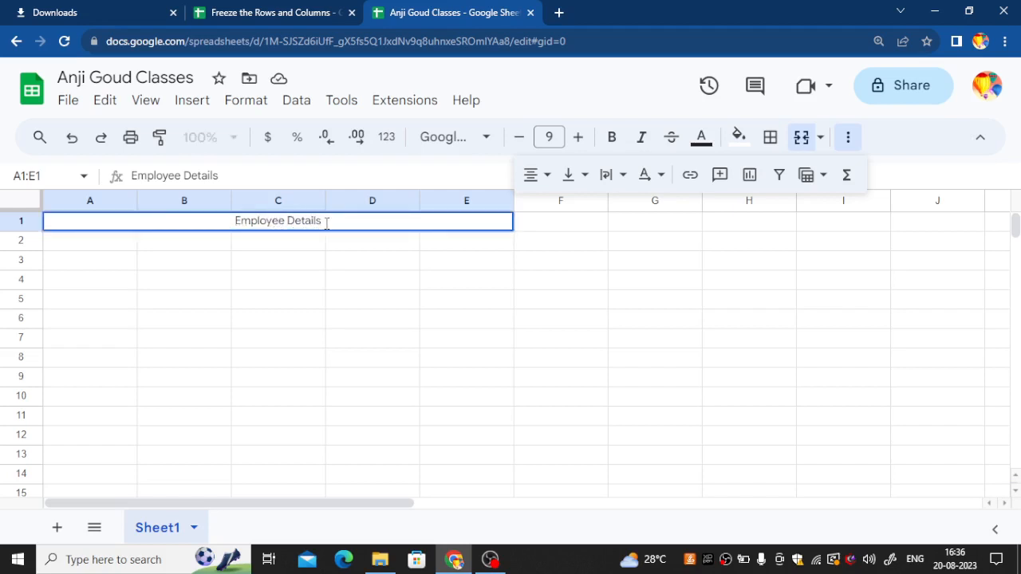
drag(326, 222, 217, 221)
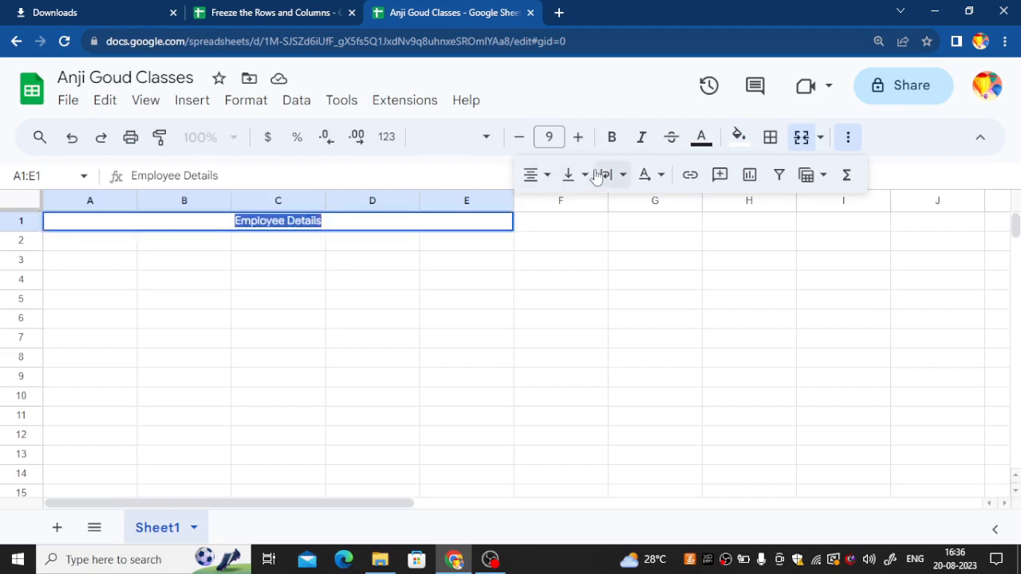
click(612, 138)
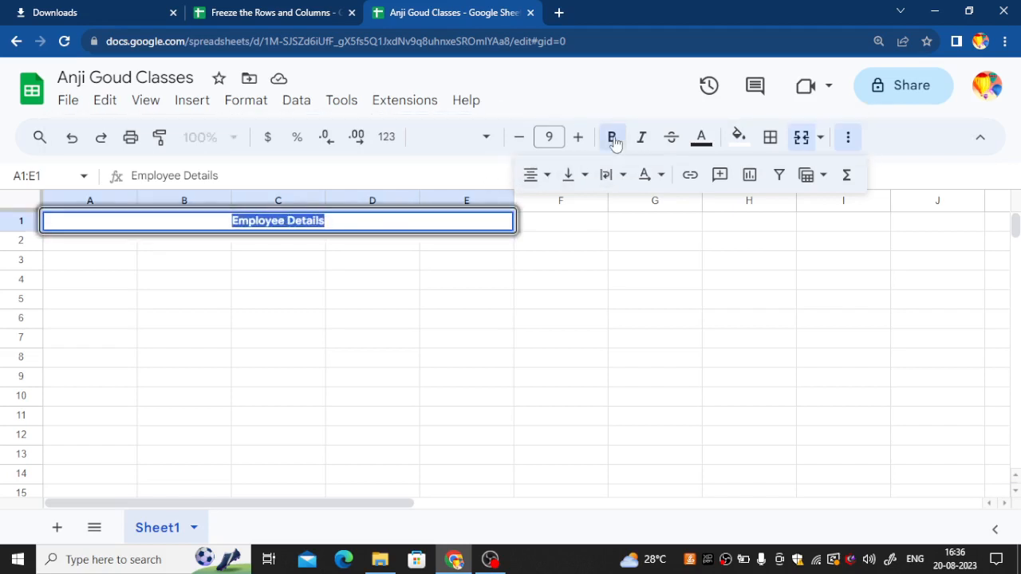
click(739, 137)
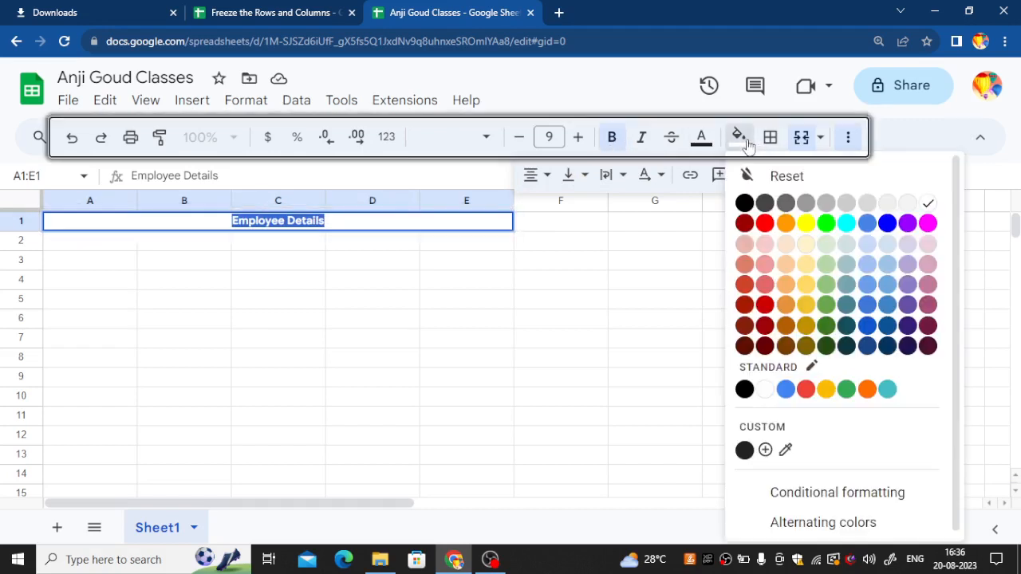
click(806, 223)
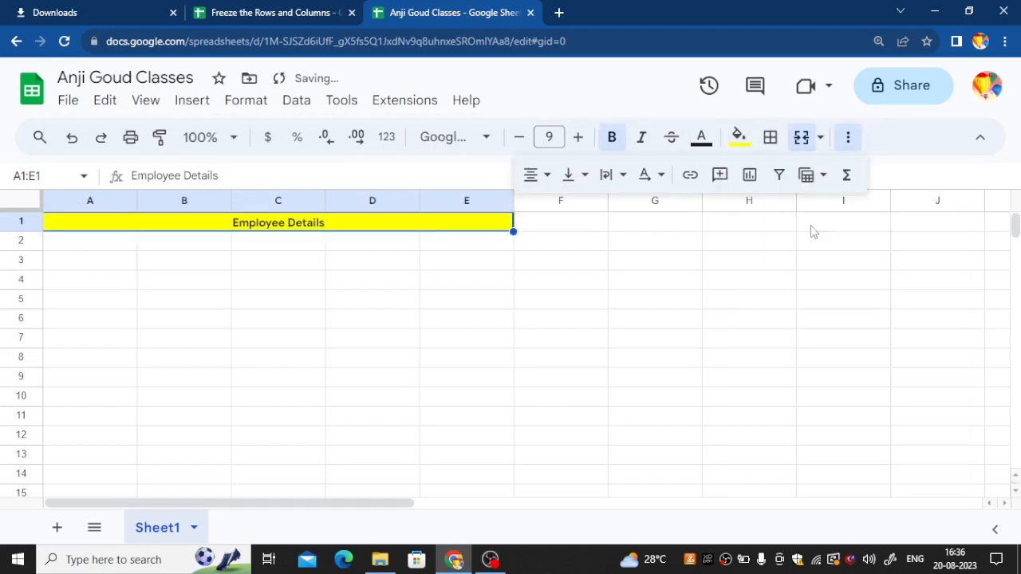
Enter the column headers "E.Name", "salary" and "DOJ" in cells A2, B2 and C2
click(85, 248)
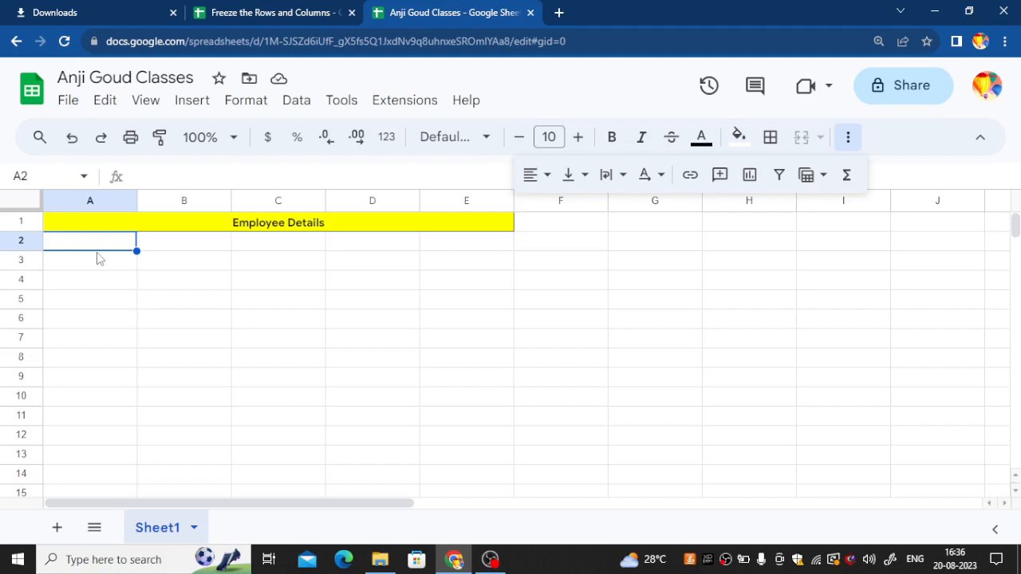
text(E)
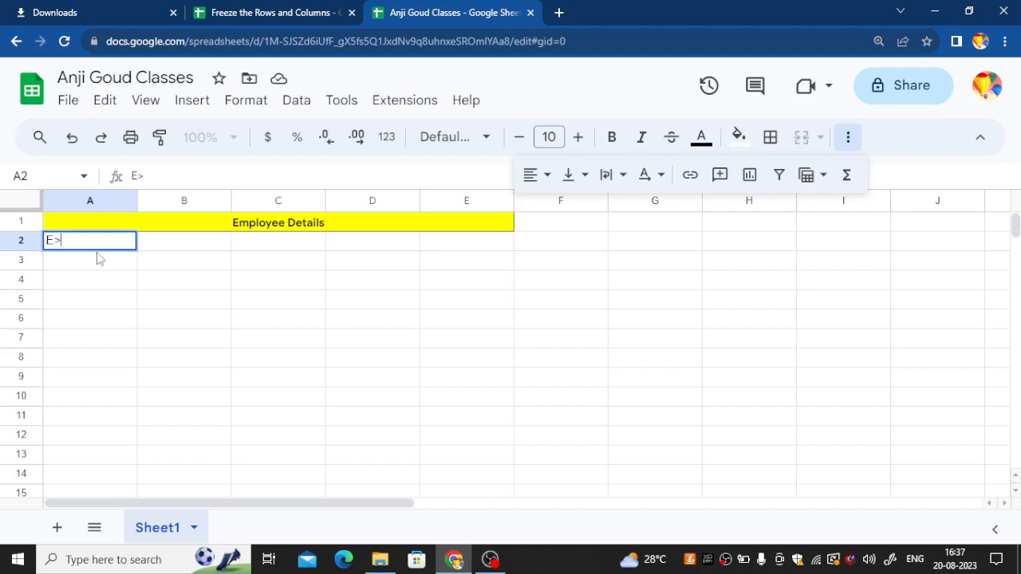
text(.Name)
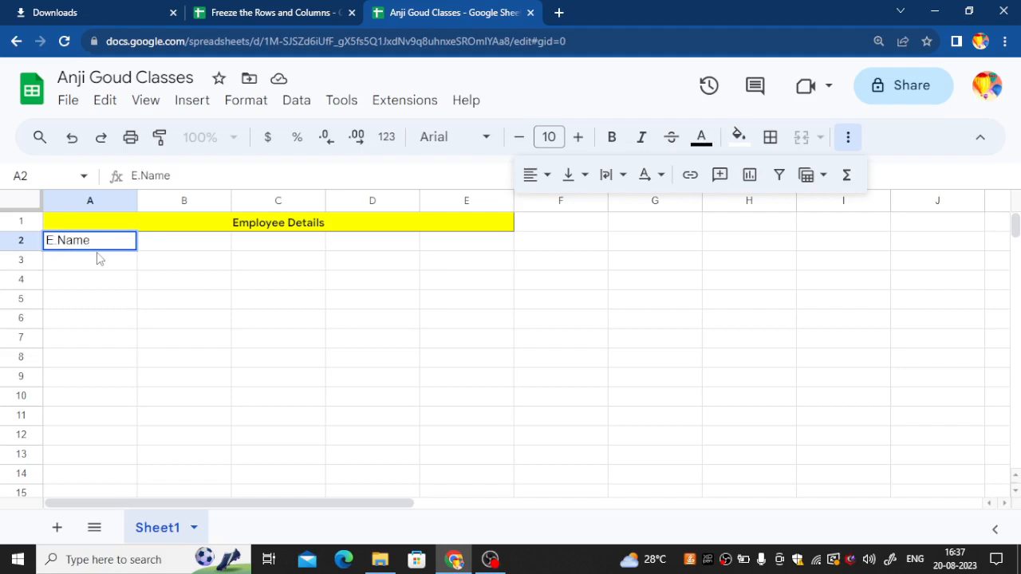
click(165, 252)
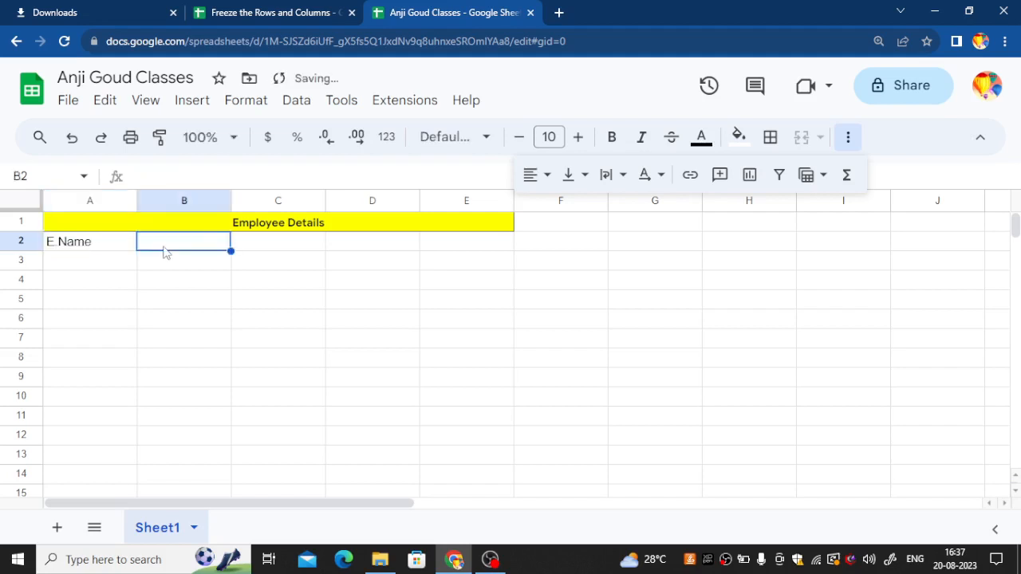
text(sla)
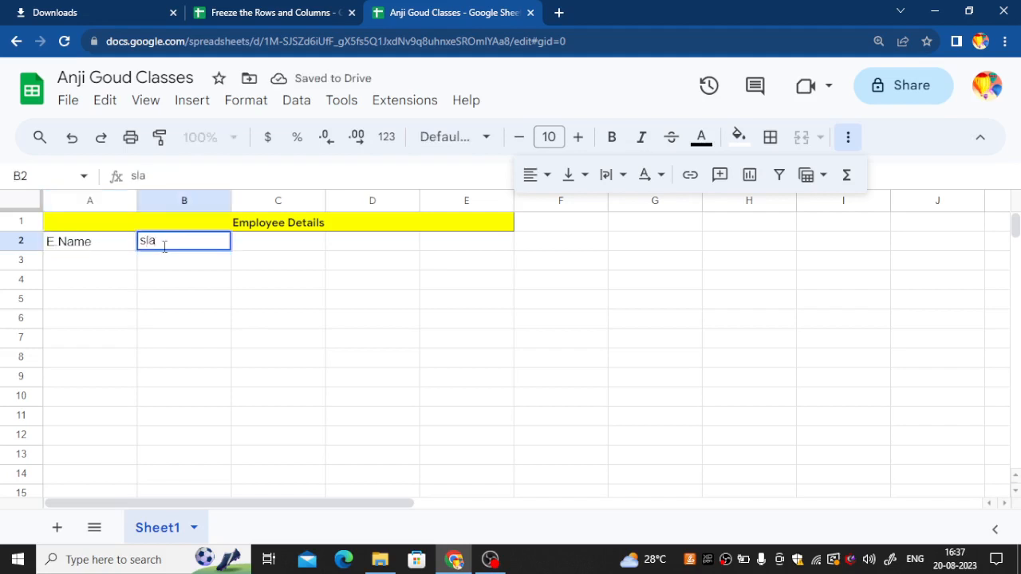
key(BackSpace)
key(BackSpace)
text(ala)
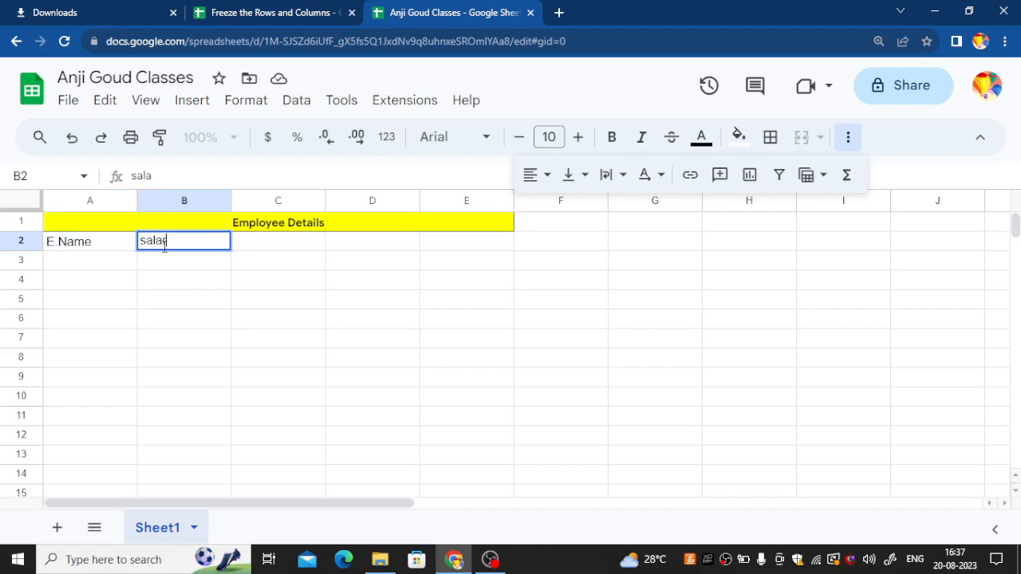
text(ry)
click(272, 251)
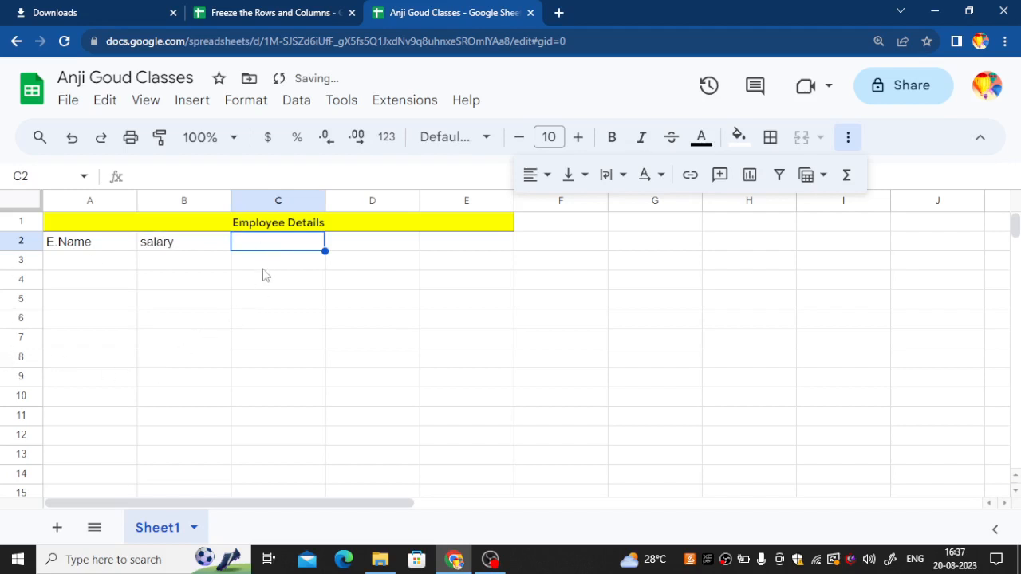
text(DOJ)
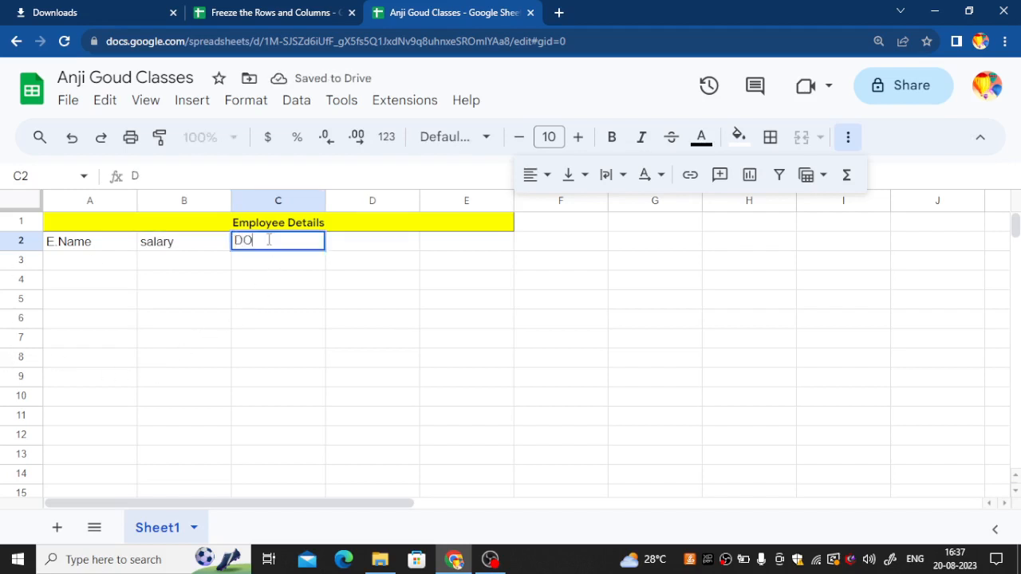
click(368, 245)
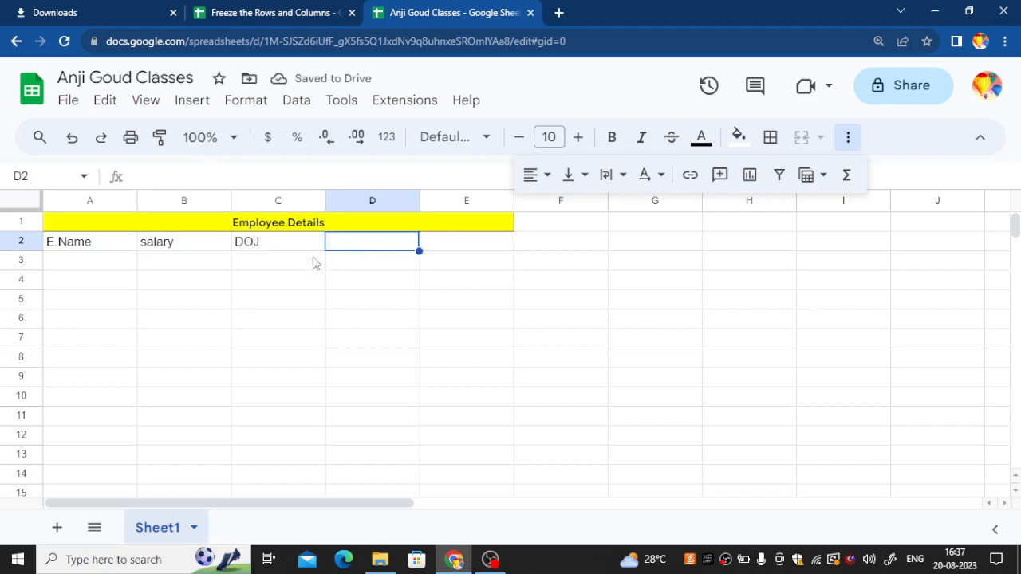
Enter the column headers "Role" and "Status" in cells D2 and E2
text(Role)
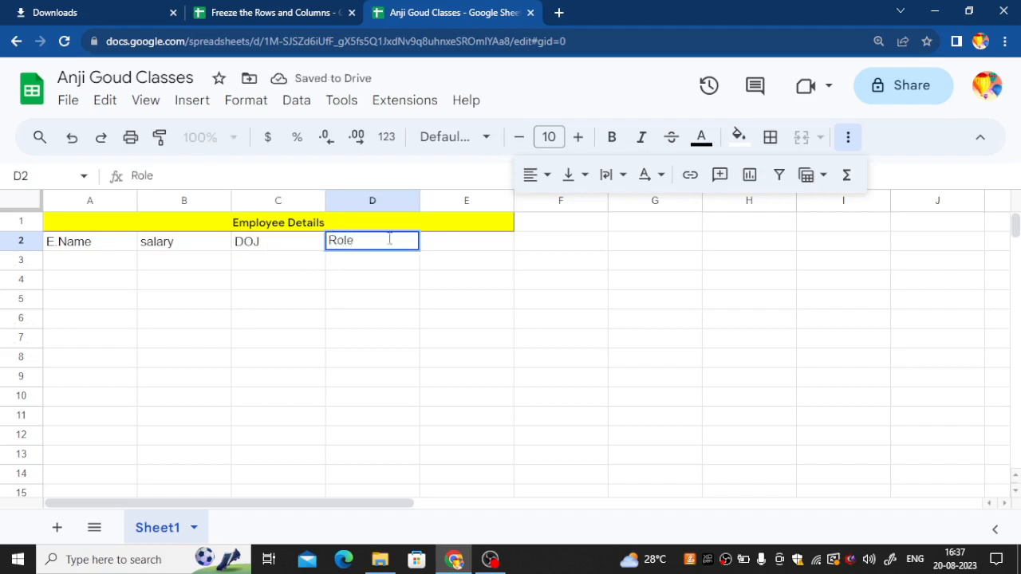
click(466, 250)
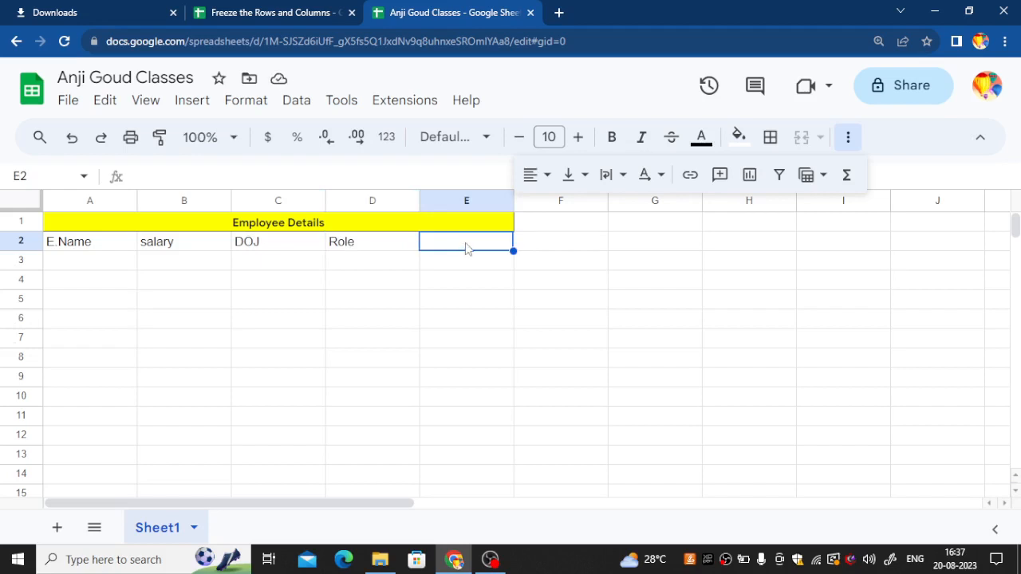
text(Status)
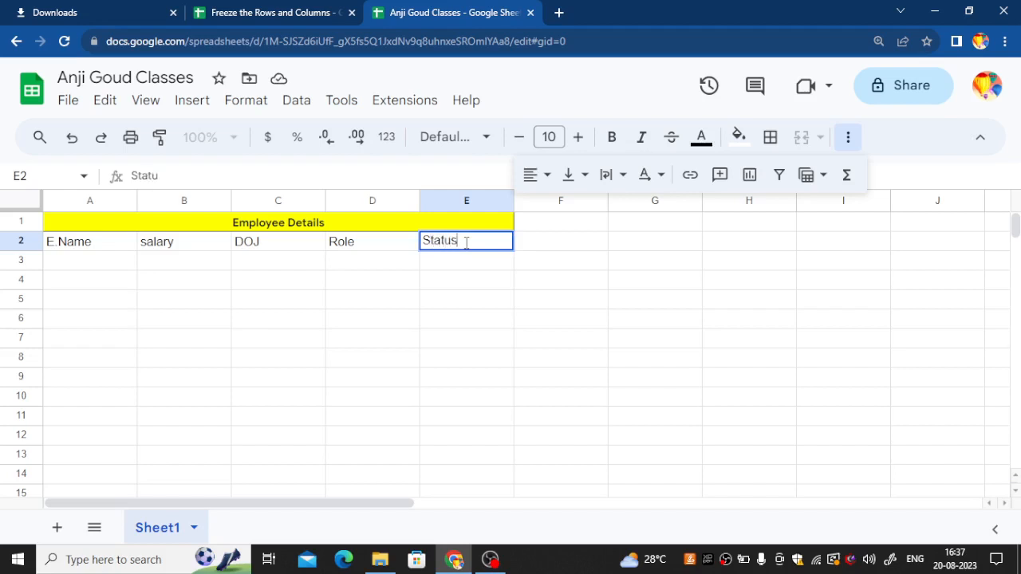
key(Return)
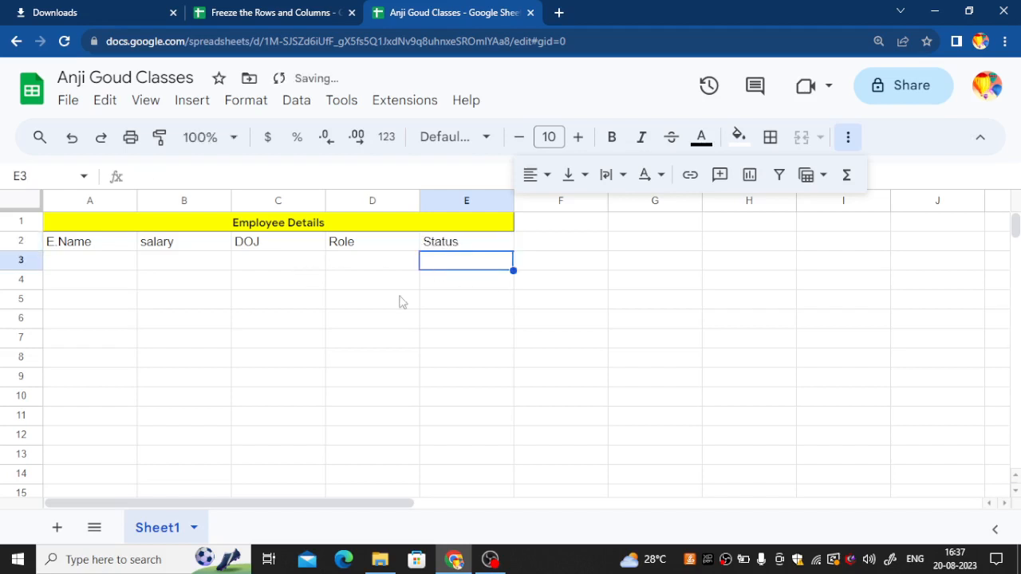
Examine whether the title and header rows stay in view when moving to the lower rows of the sheet
click(89, 268)
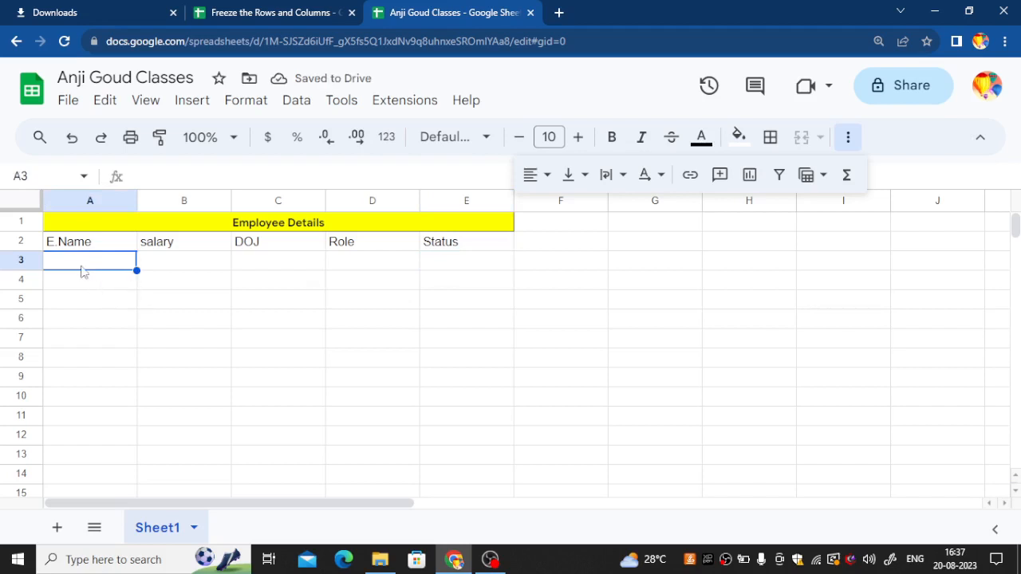
scroll(103, 274, down, 3)
scroll(105, 273, up, 3)
scroll(170, 259, down, 1)
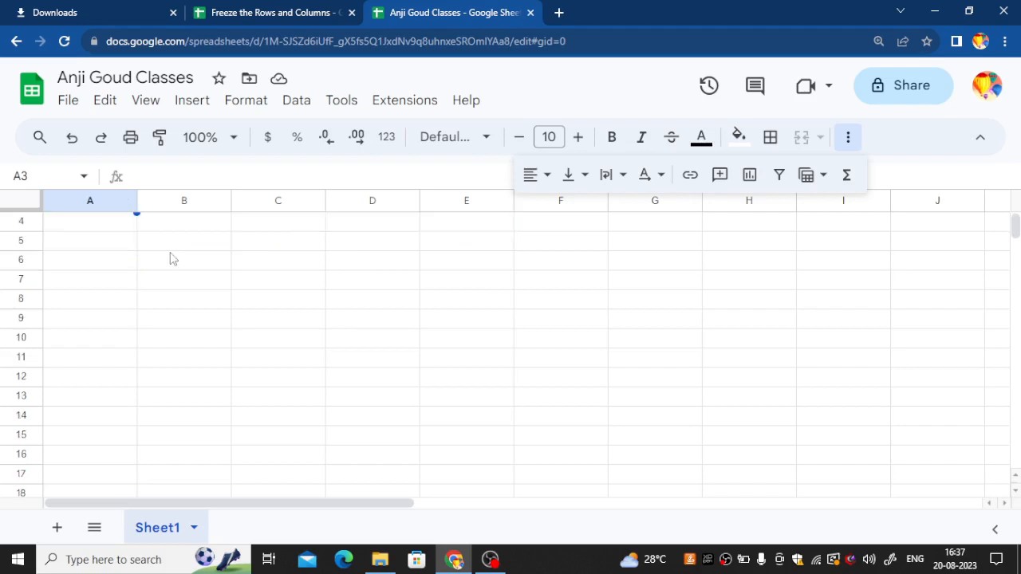
scroll(170, 258, down, 2)
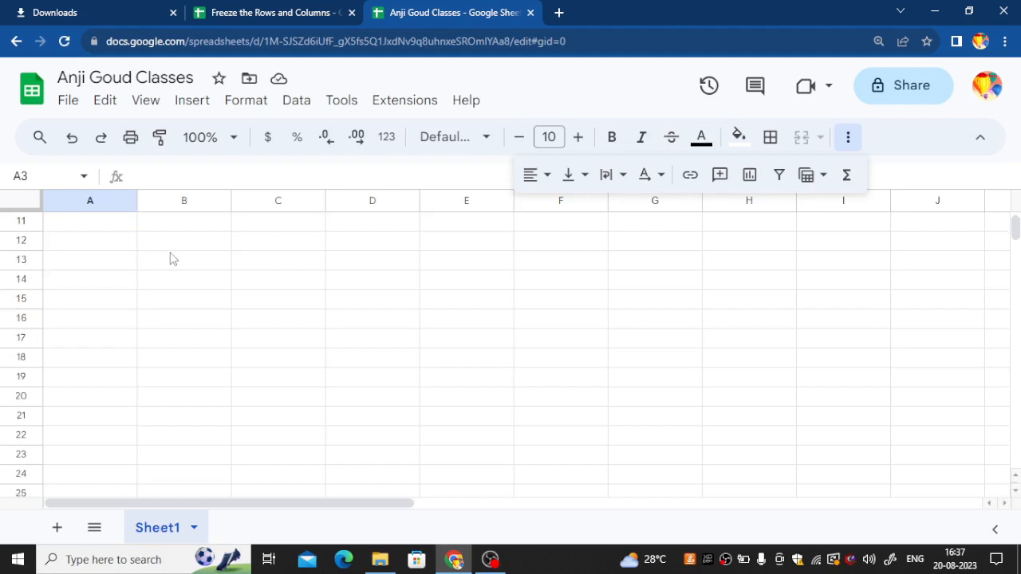
scroll(170, 259, up, 3)
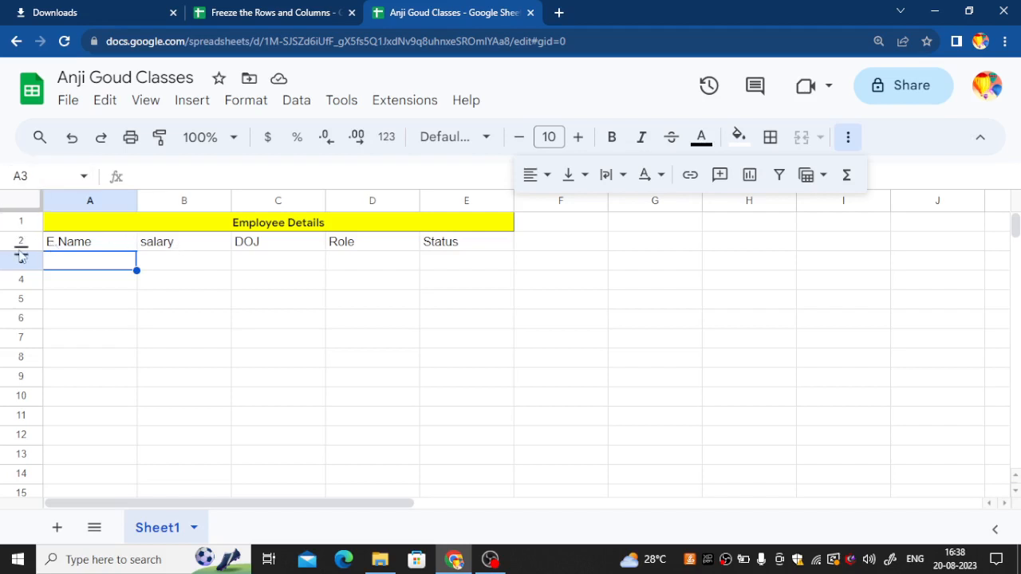
click(341, 286)
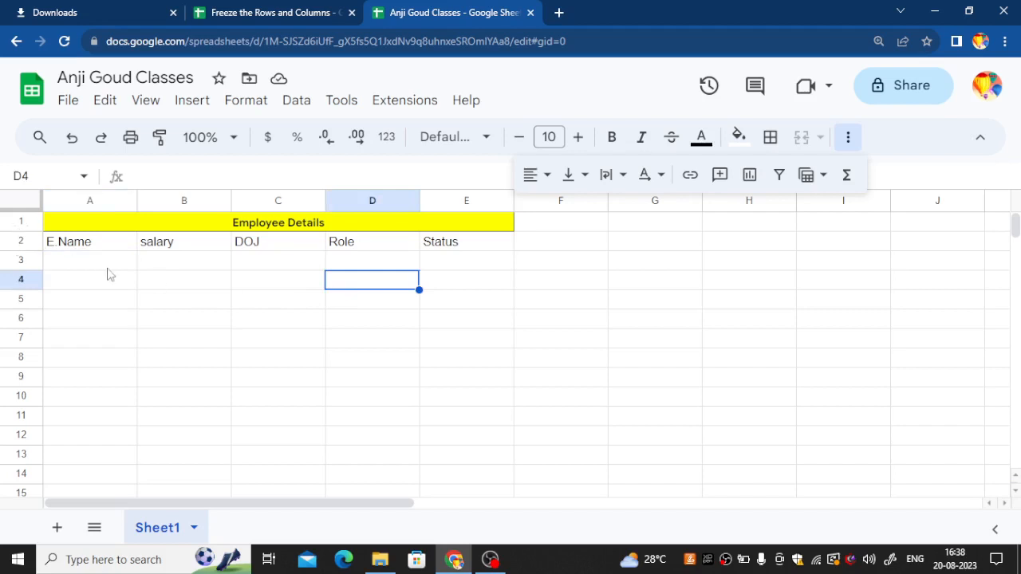
scroll(110, 274, down, 1)
scroll(110, 274, up, 1)
Select rows 1 and 2 and freeze the sheet up to row 1
drag(24, 223, 22, 241)
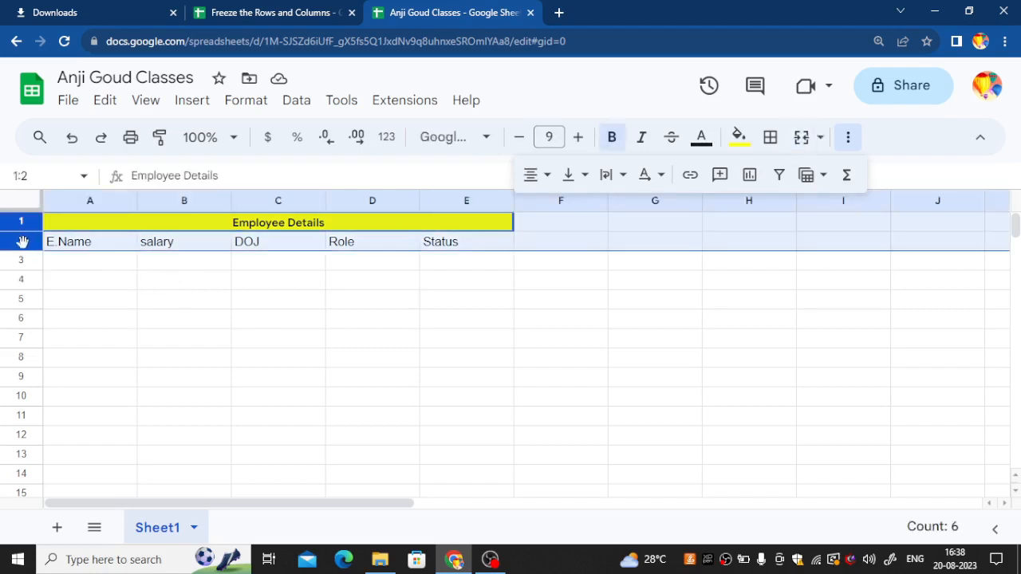
right_click(22, 242)
mouse_move(25, 250)
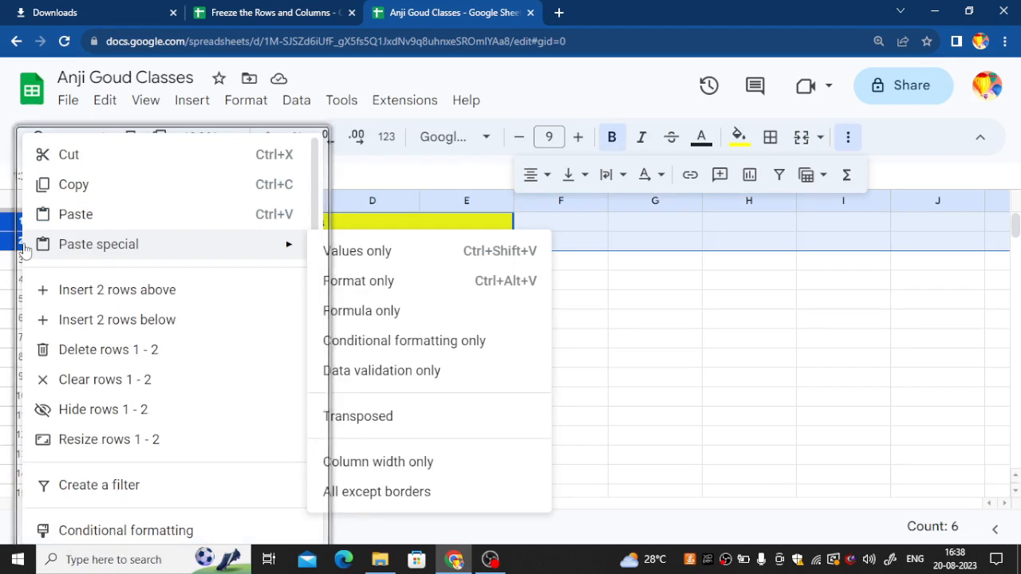
scroll(159, 319, down, 1)
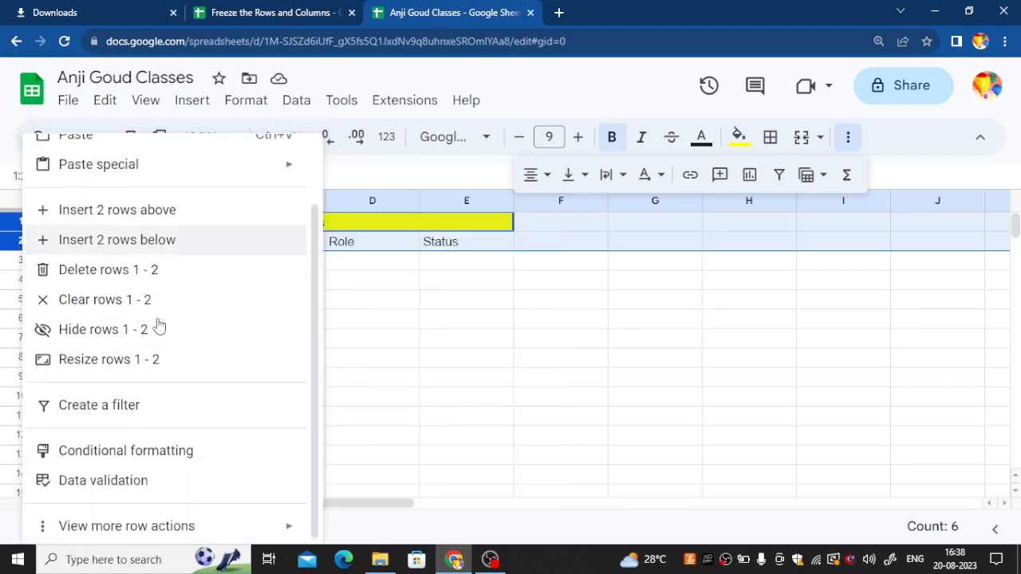
mouse_move(164, 540)
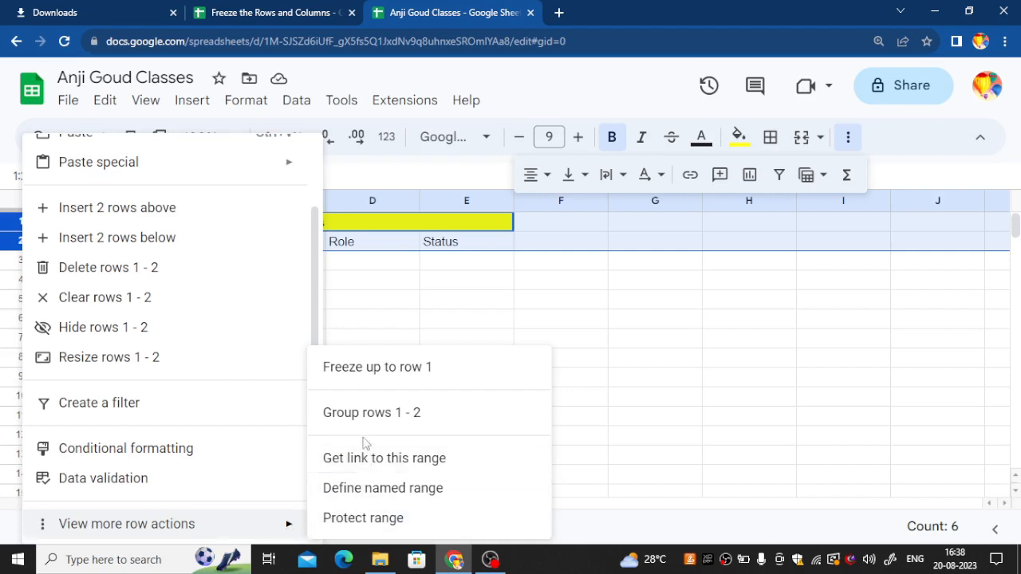
click(380, 368)
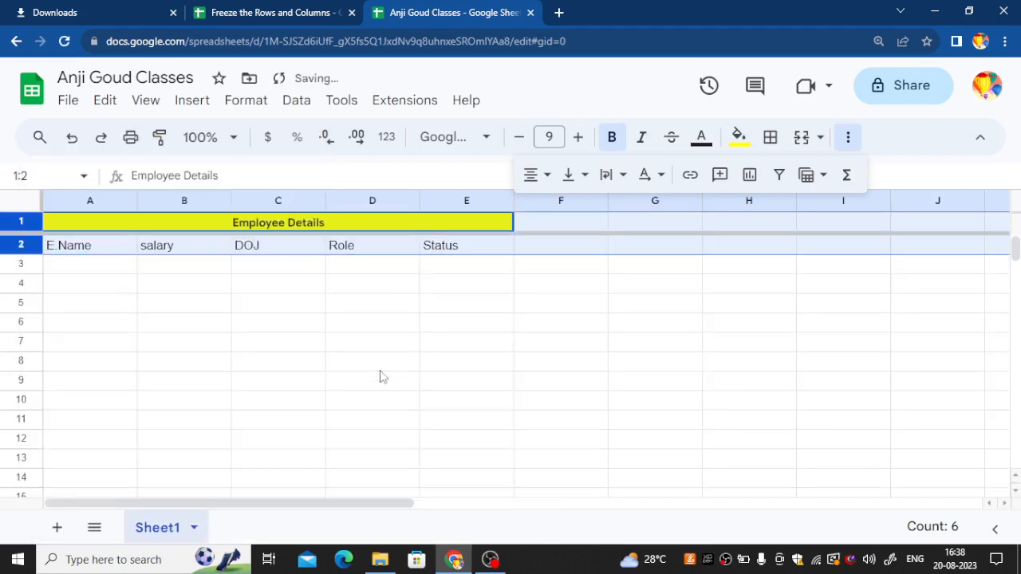
click(79, 290)
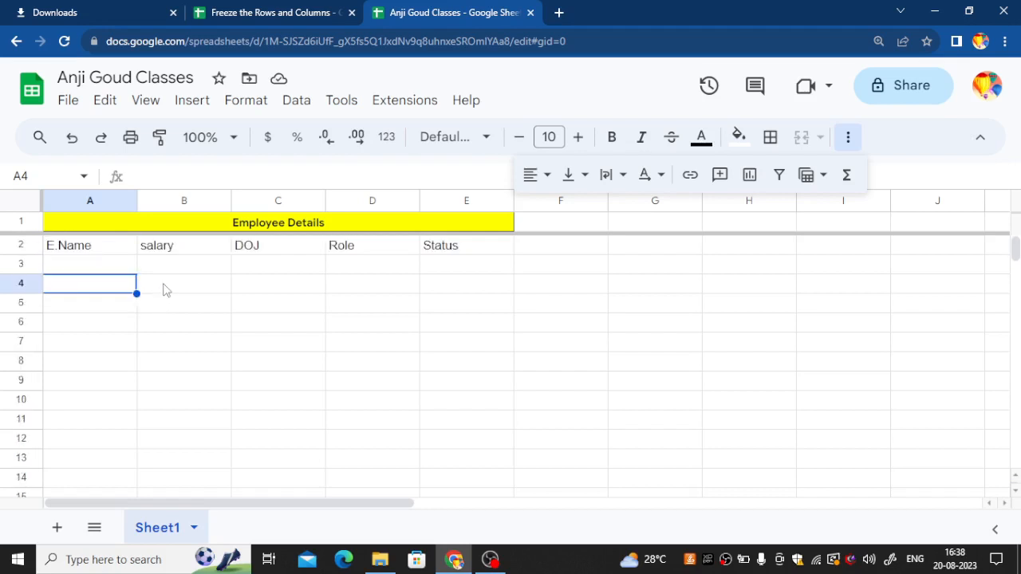
Freeze the sheet up to row 2 and check the title and headers against the lower rows
click(19, 245)
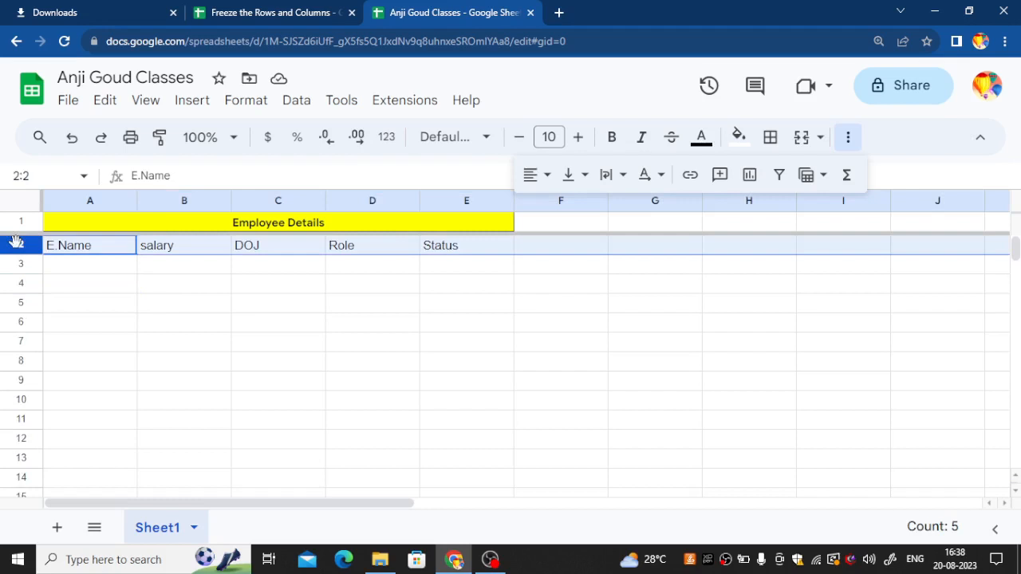
right_click(16, 243)
scroll(263, 511, down, 2)
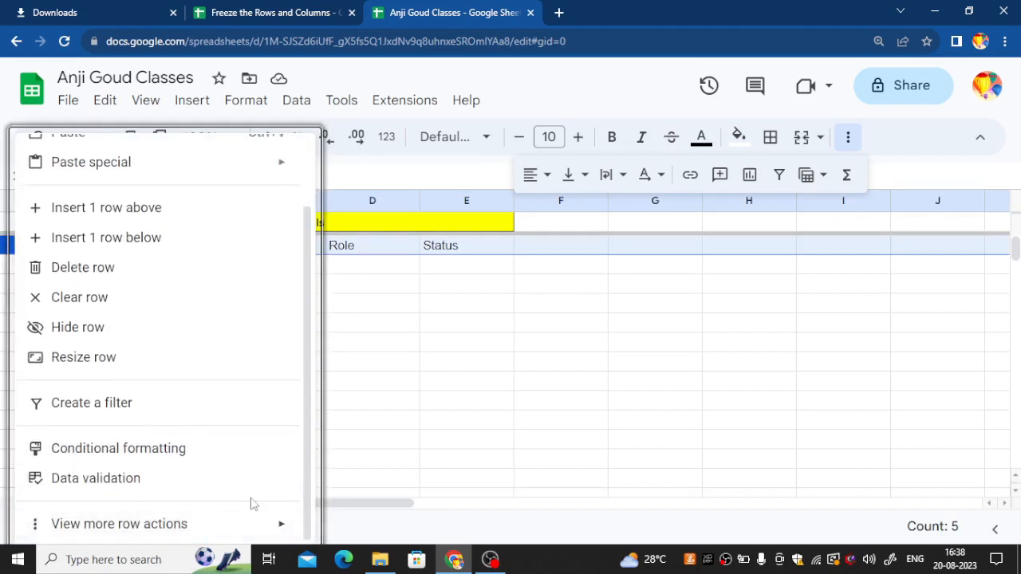
mouse_move(84, 526)
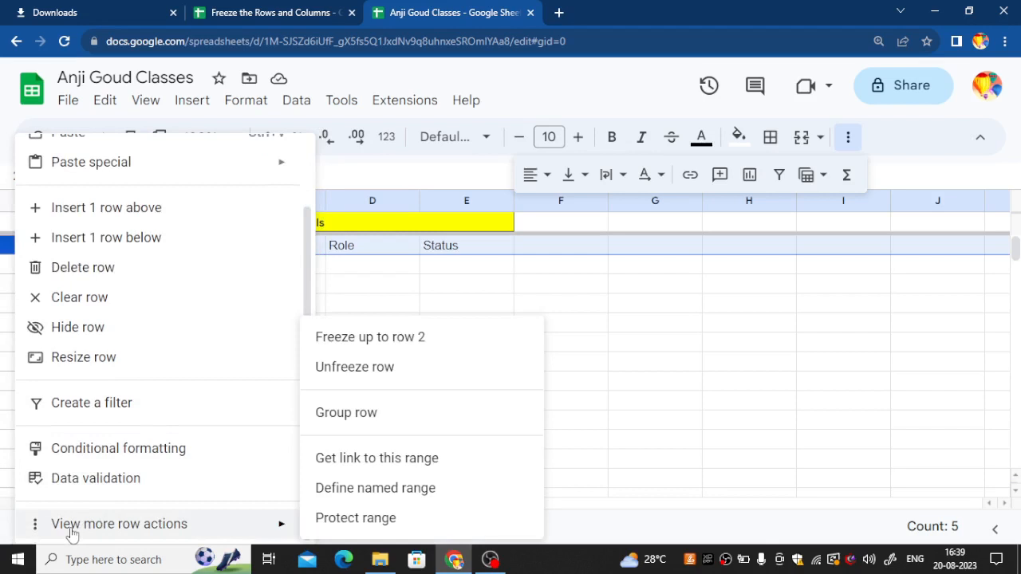
click(344, 345)
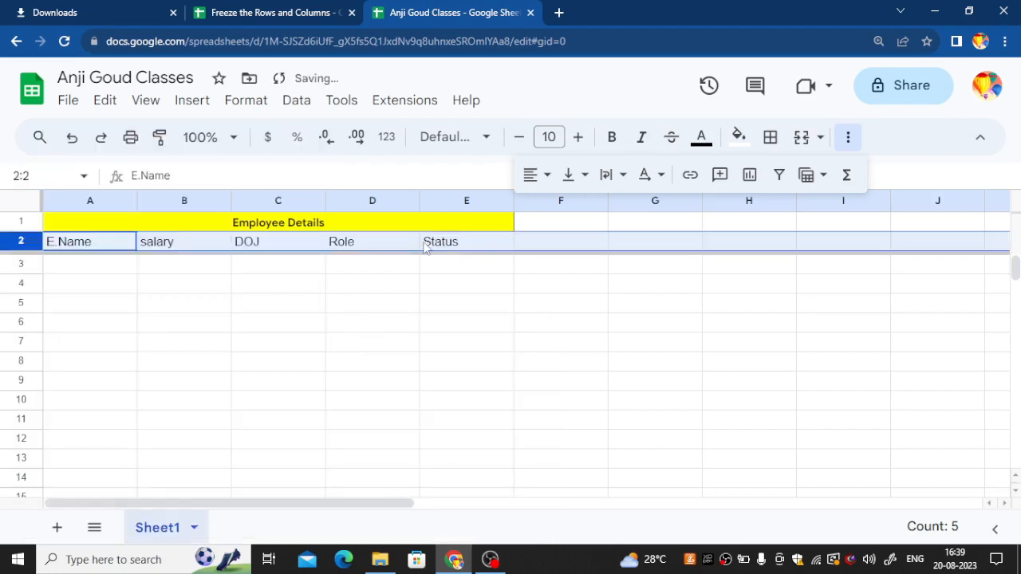
scroll(338, 378, down, 3)
click(337, 378)
scroll(318, 373, up, 1)
scroll(315, 369, down, 4)
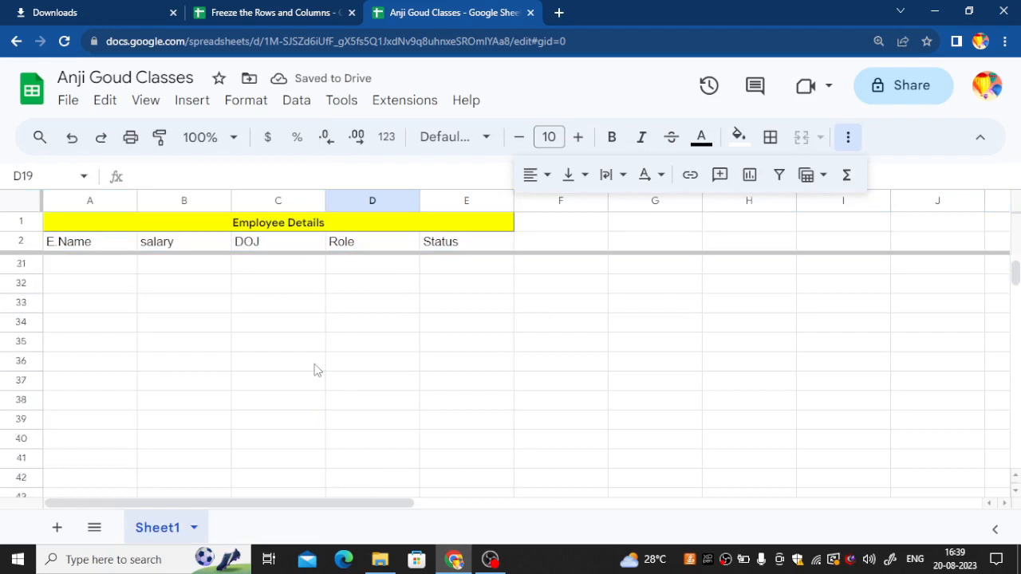
scroll(315, 369, up, 7)
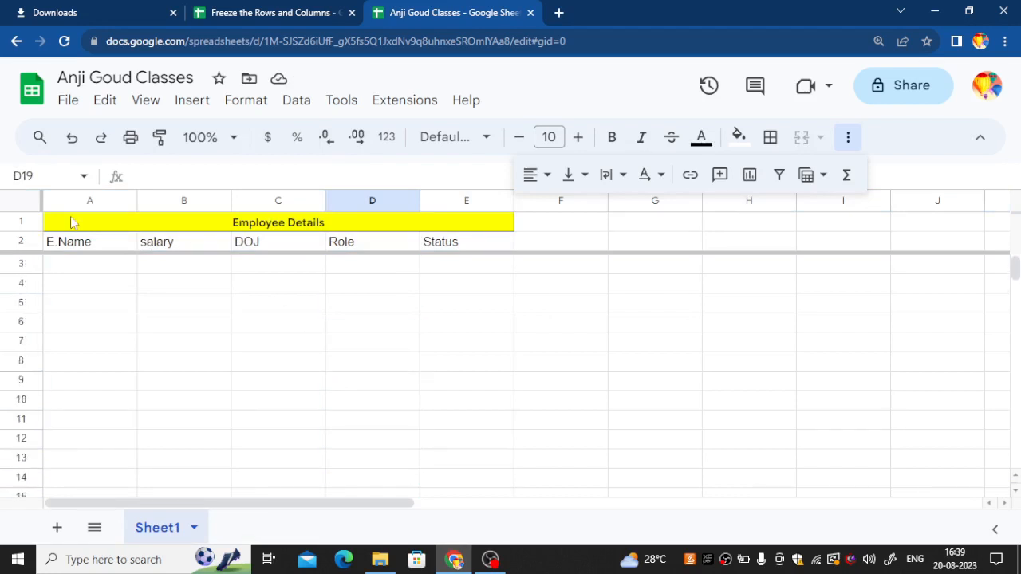
click(26, 243)
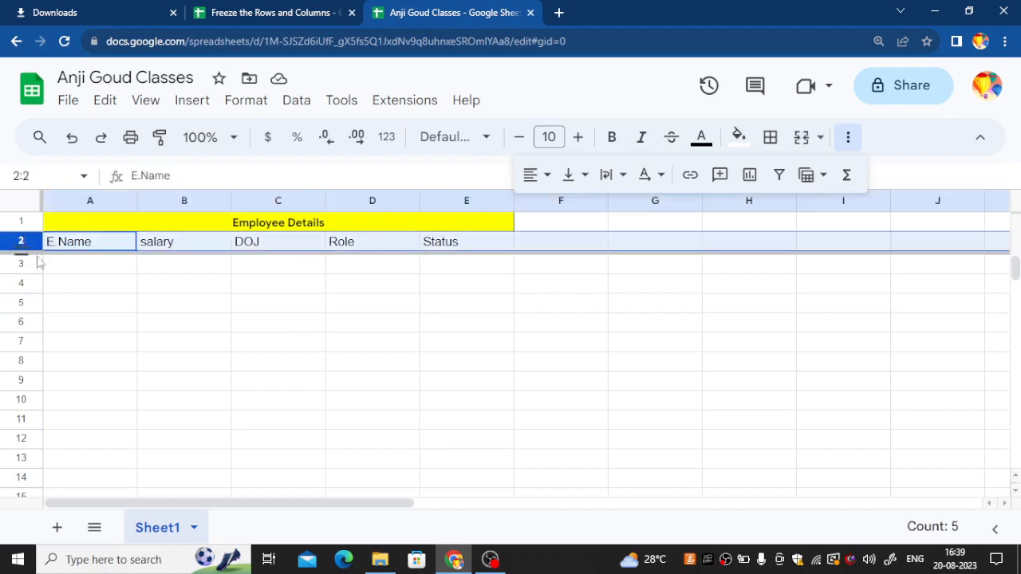
click(180, 306)
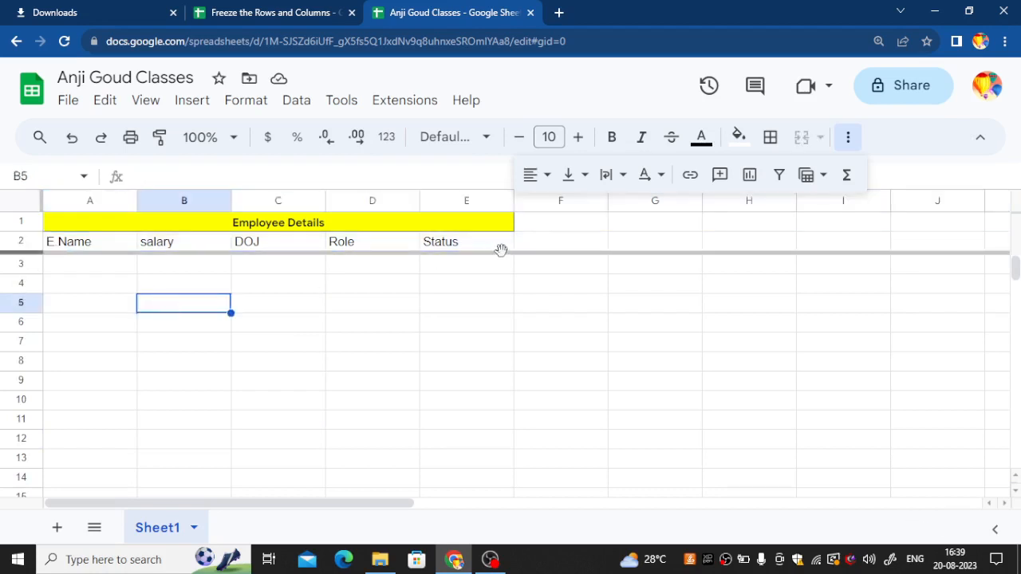
drag(502, 252, 375, 257)
click(462, 244)
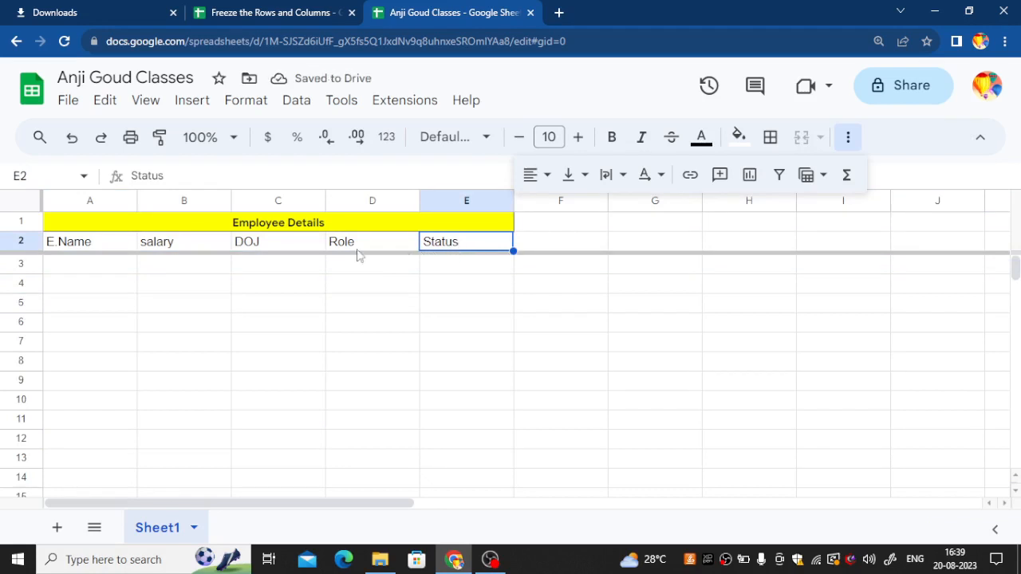
click(83, 246)
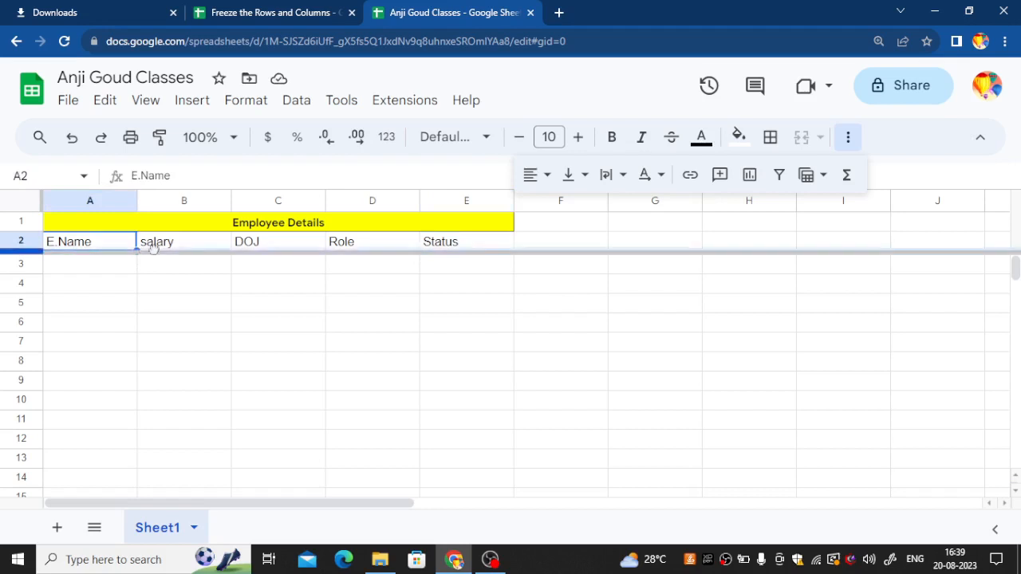
drag(259, 247, 263, 258)
drag(142, 244, 94, 249)
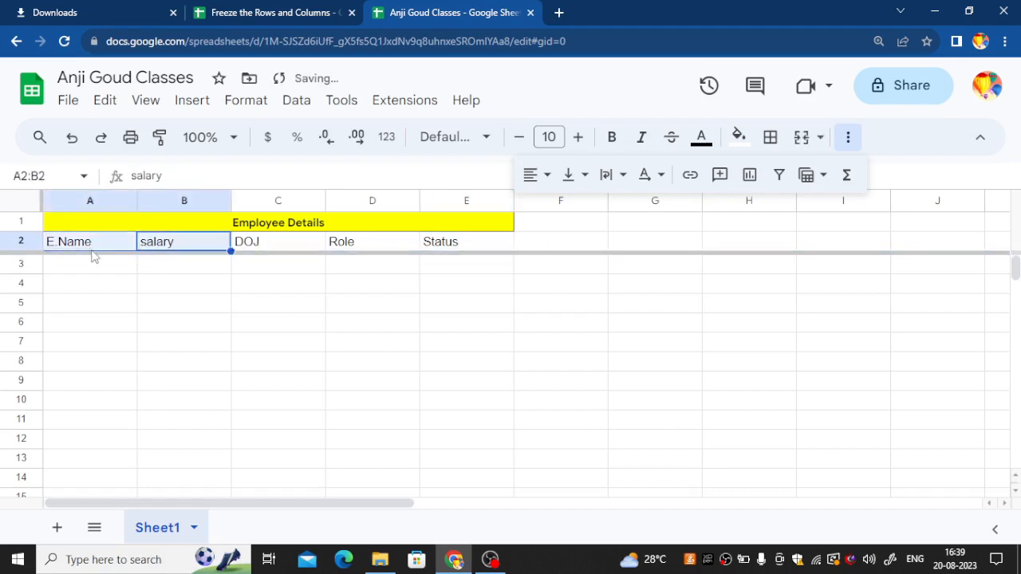
click(199, 302)
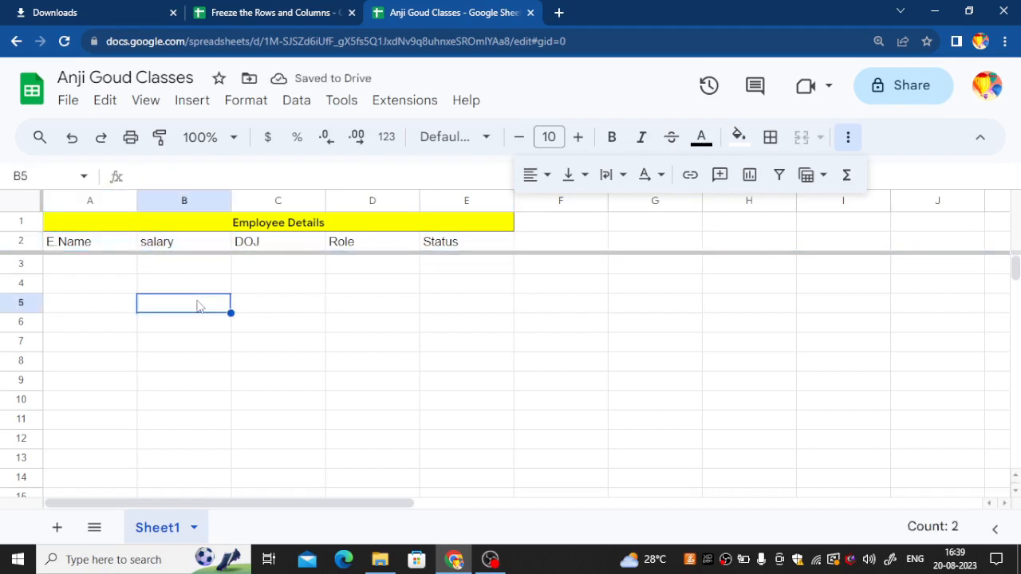
Apply all borders to the table range A2:E83 and return to cell A3
drag(494, 248, 116, 546)
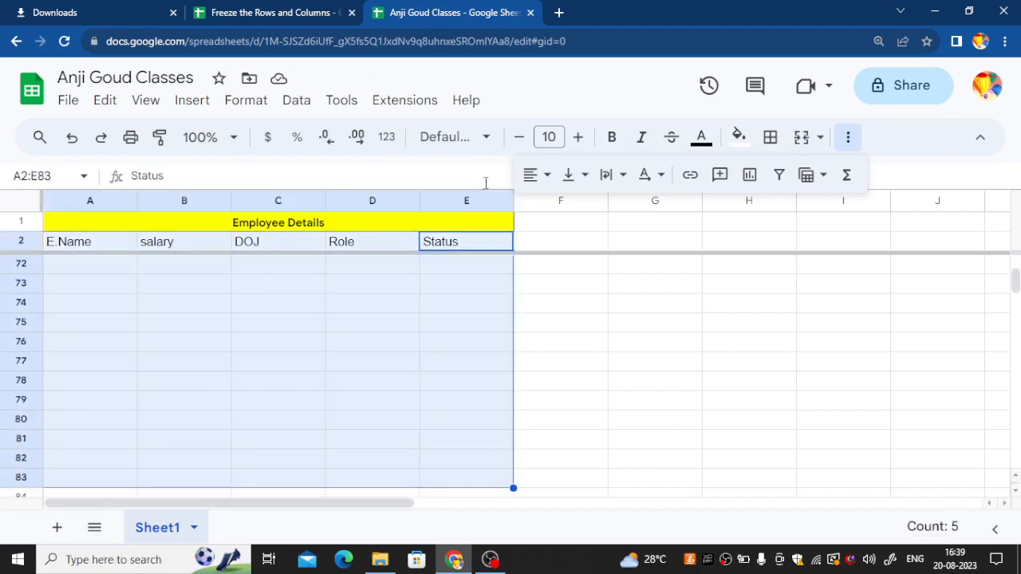
click(769, 140)
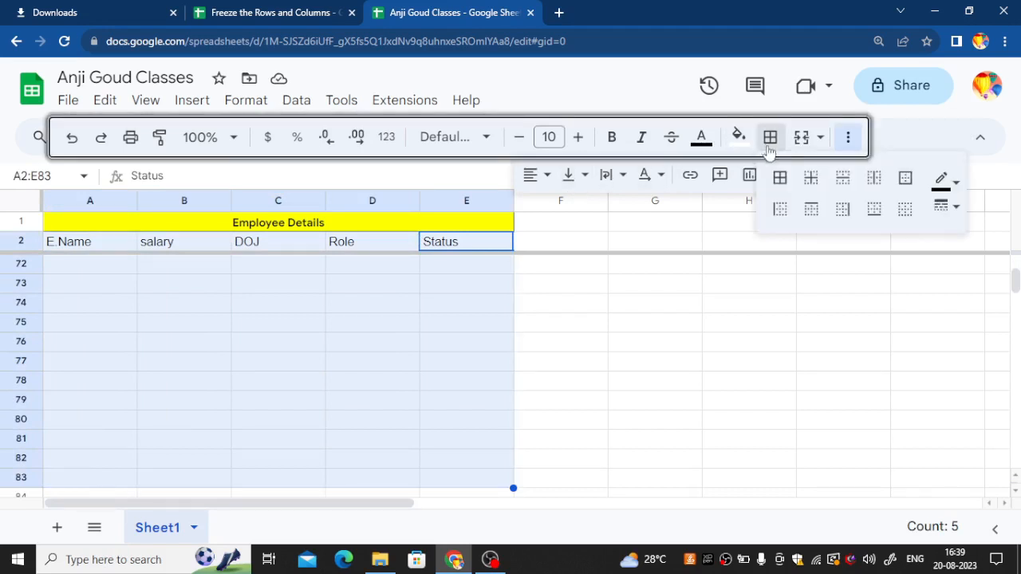
click(780, 177)
click(594, 348)
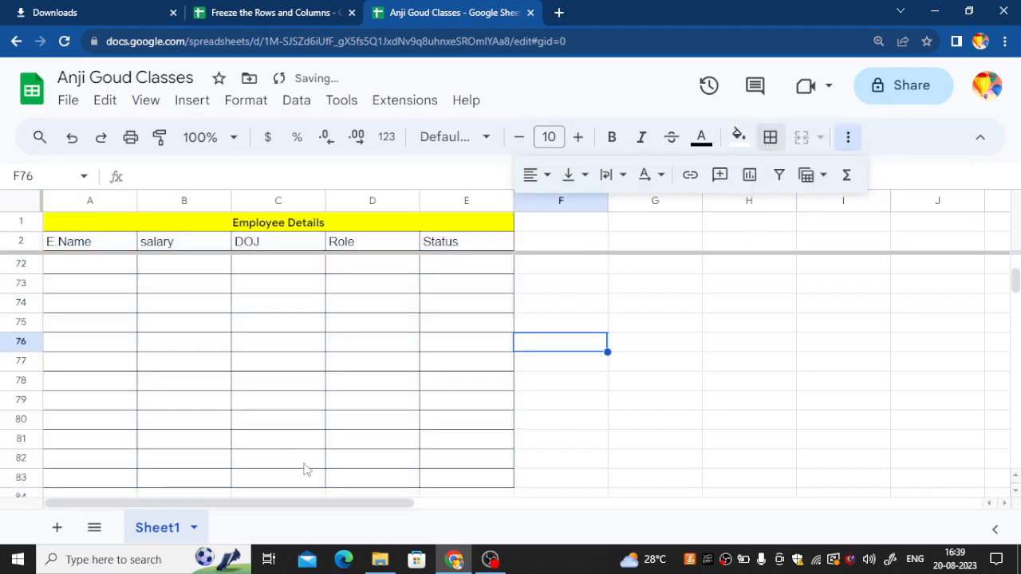
scroll(276, 428, up, 5)
scroll(277, 423, up, 15)
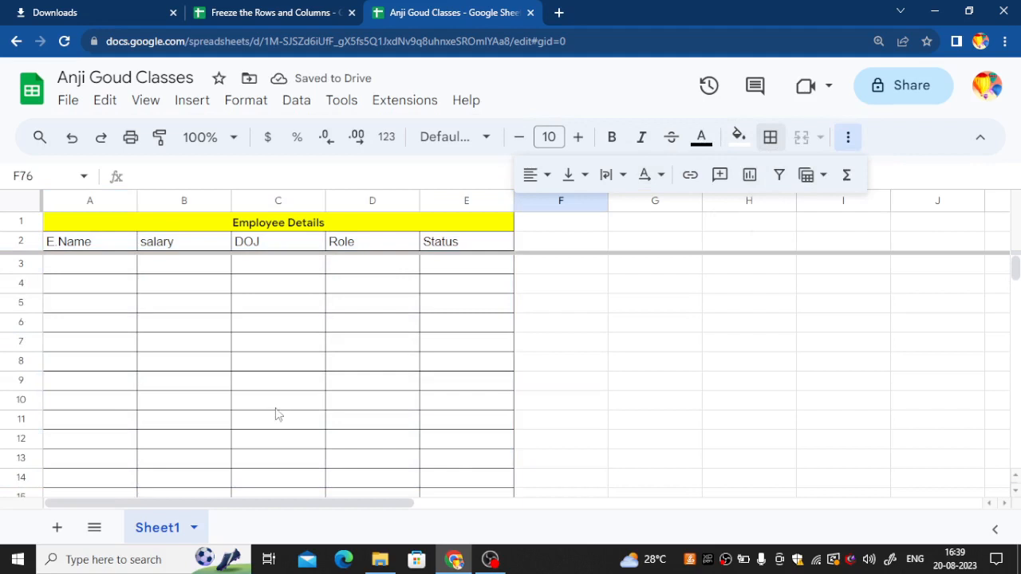
click(74, 269)
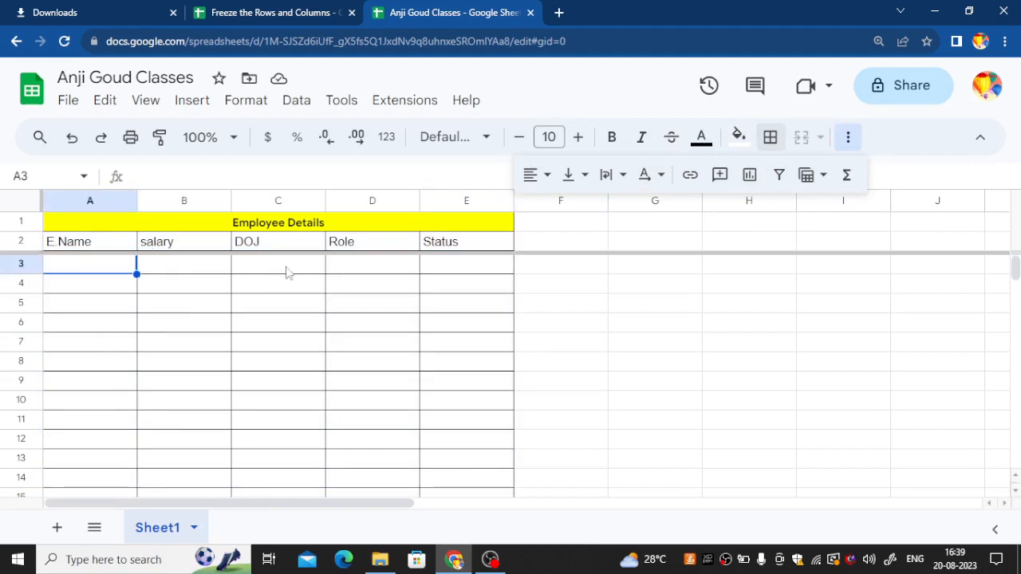
Copy the employee records in A3:E24 of the Freeze the Rows and Columns spreadsheet and paste them at A3 of the new table
click(255, 10)
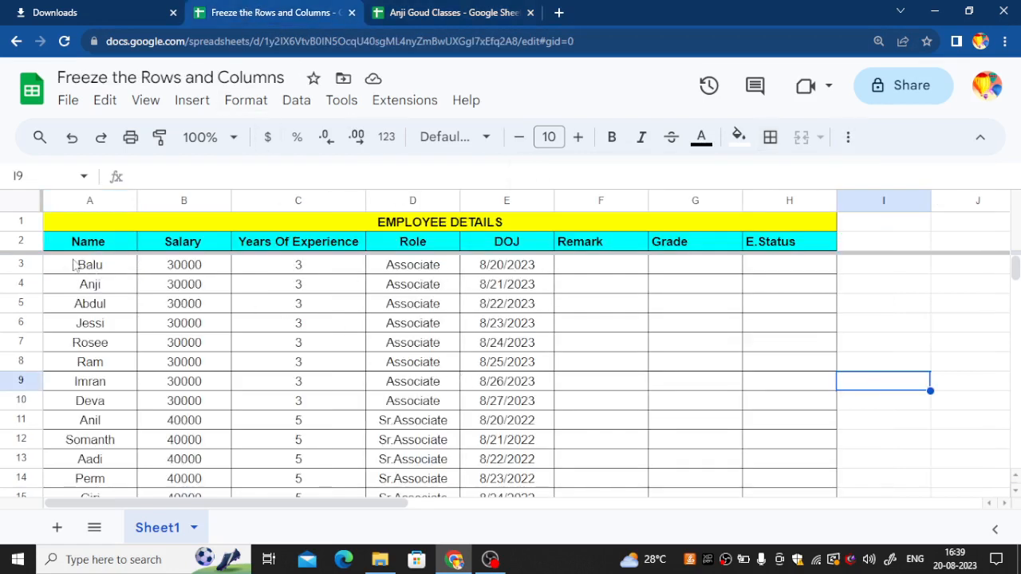
drag(69, 269, 523, 474)
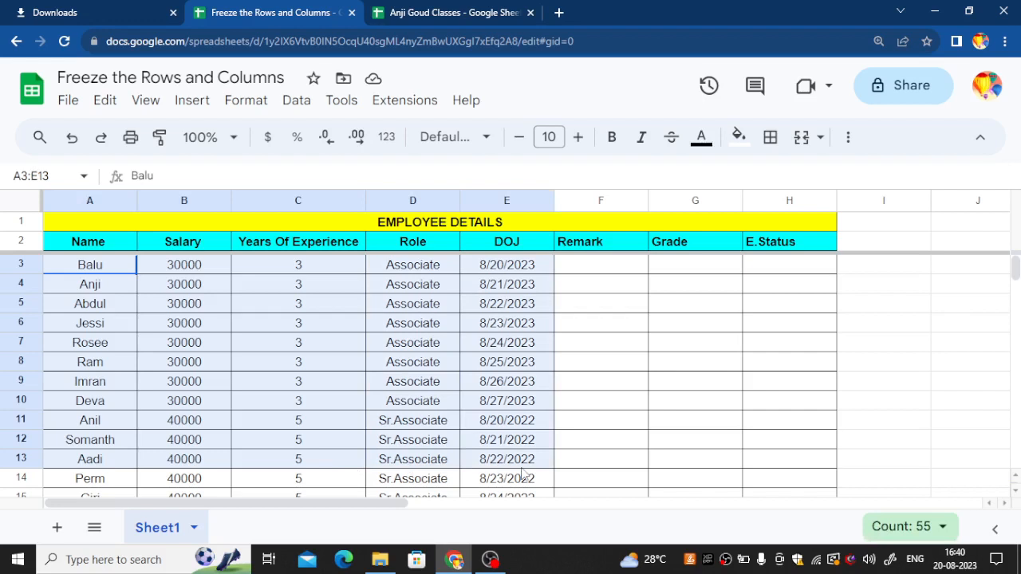
drag(523, 474, 527, 510)
right_click(319, 341)
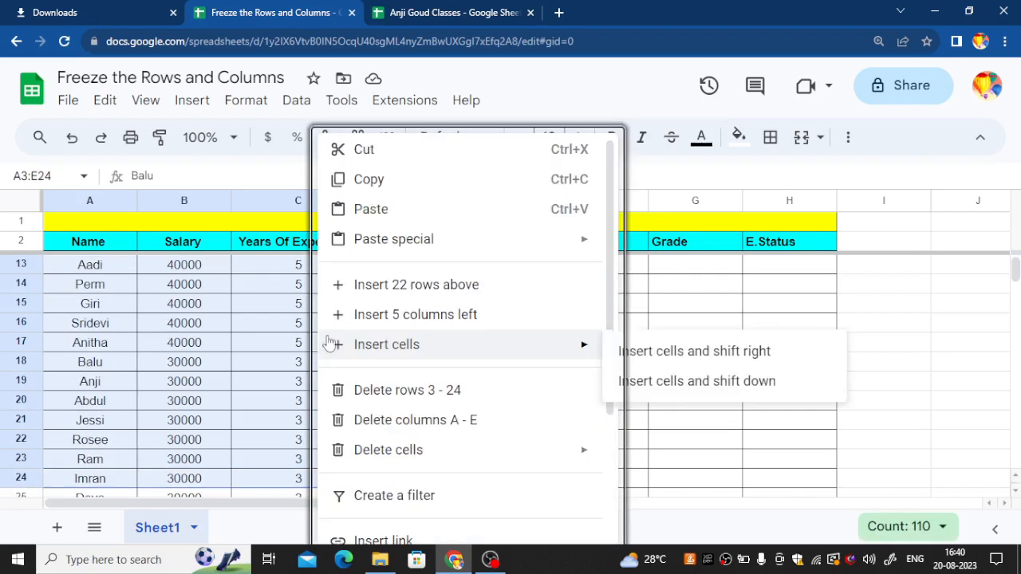
click(374, 180)
click(431, 12)
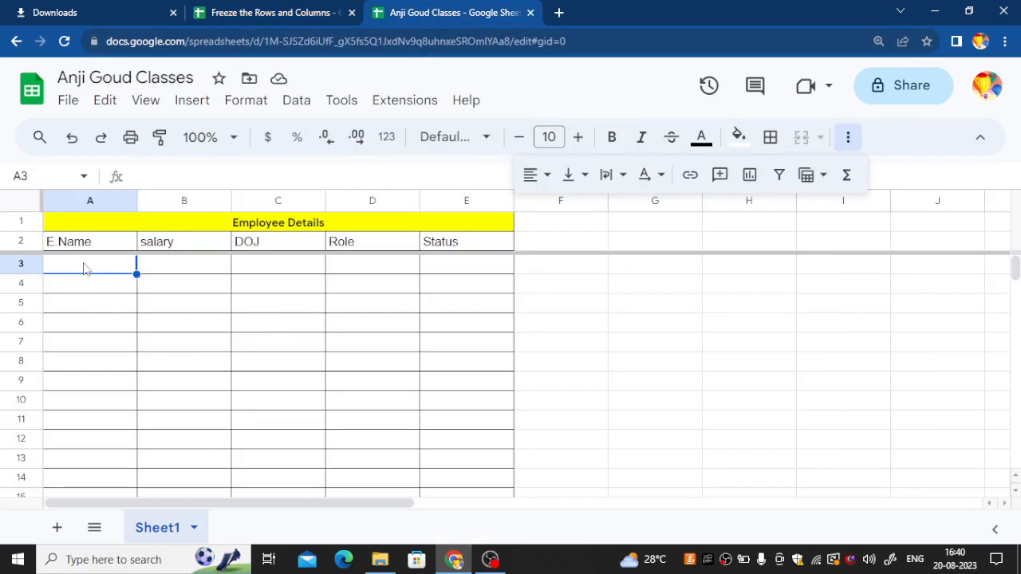
key(ctrl+v)
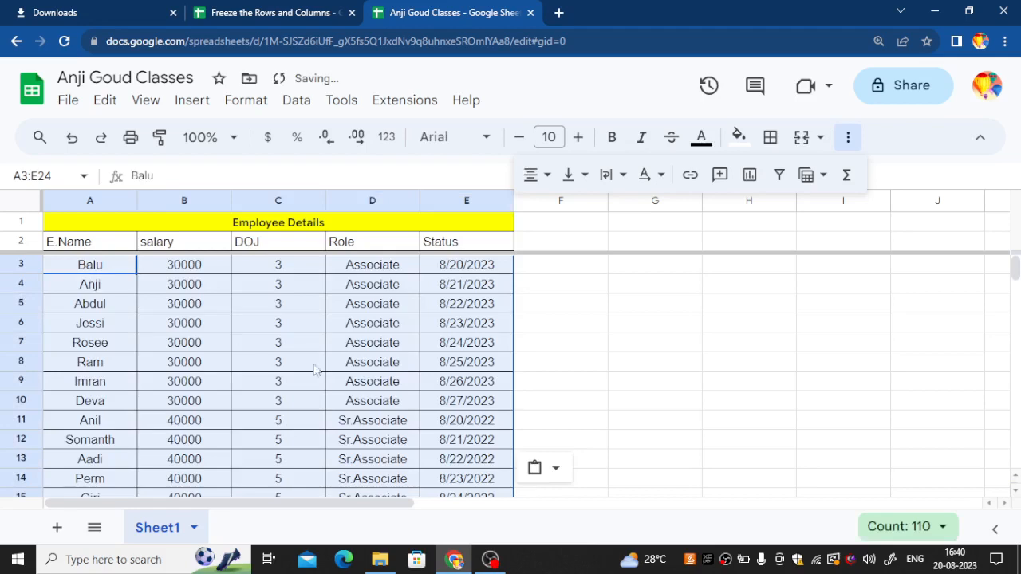
Examine whether the frozen title and header rows stay in view while moving through the pasted employee records
scroll(441, 393, down, 7)
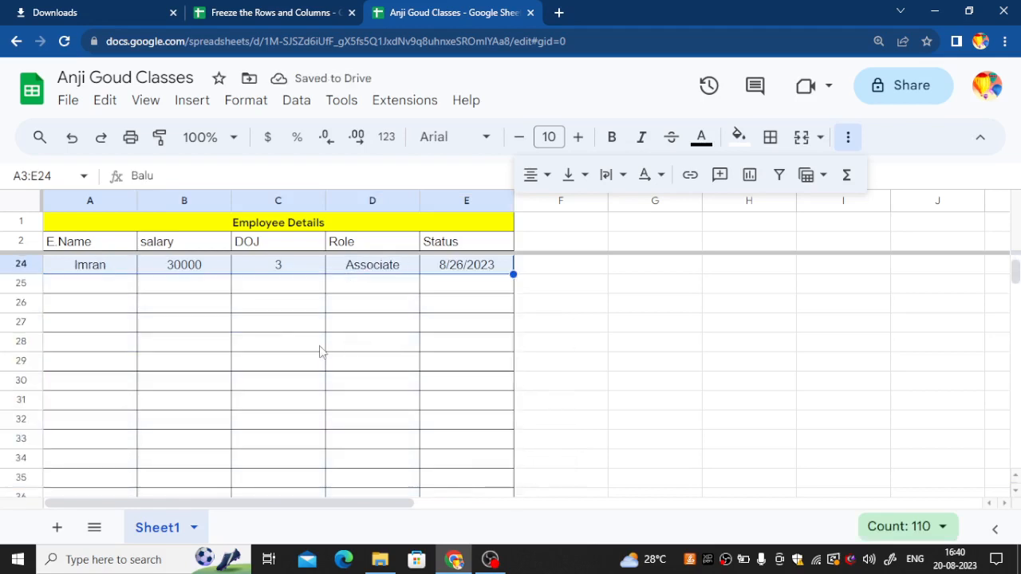
scroll(319, 352, up, 7)
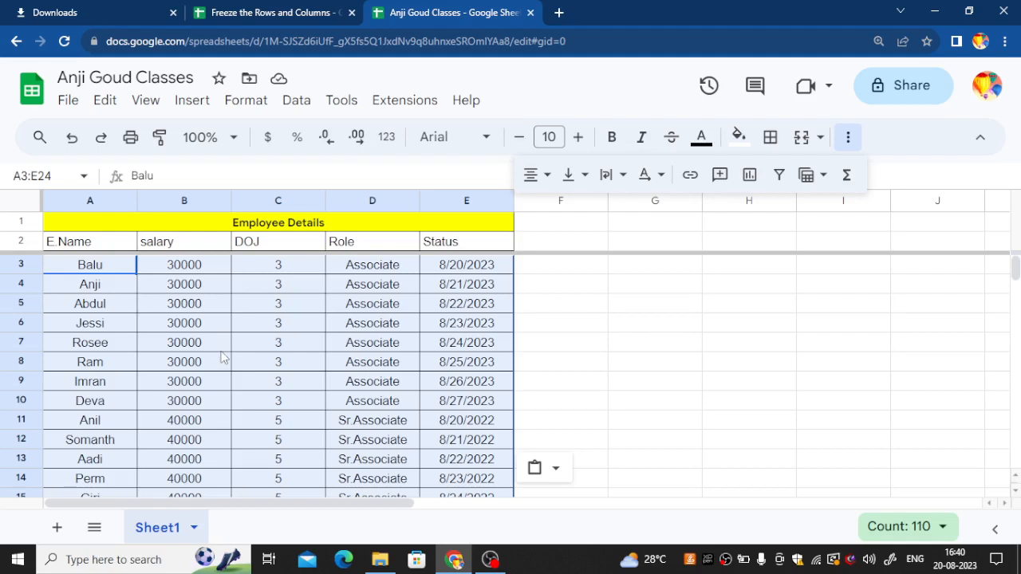
scroll(223, 358, down, 5)
scroll(223, 358, up, 5)
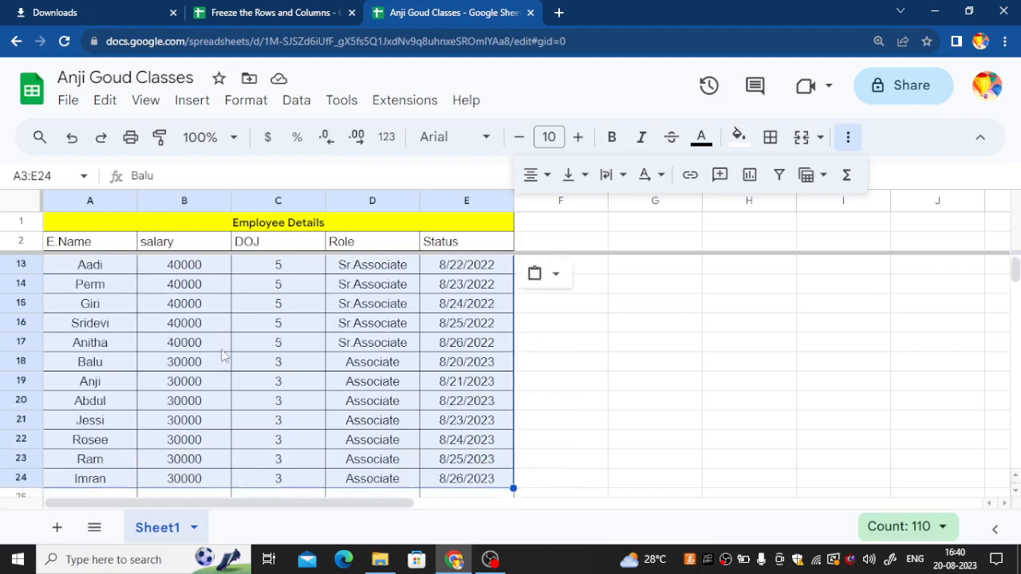
scroll(224, 358, down, 3)
scroll(224, 358, up, 3)
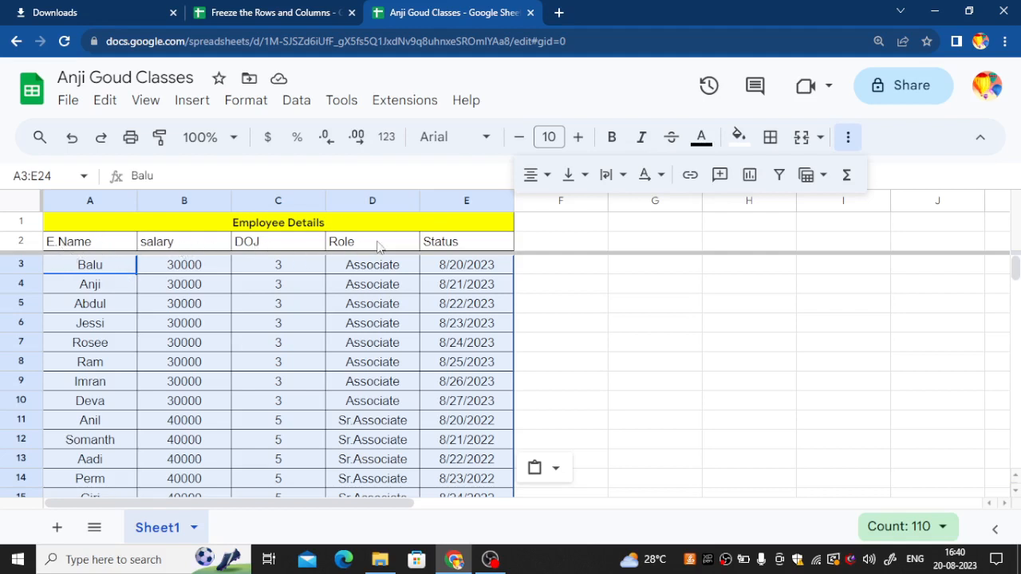
scroll(355, 397, down, 1)
scroll(355, 396, down, 5)
scroll(355, 396, up, 6)
scroll(354, 396, down, 3)
scroll(355, 396, down, 4)
scroll(354, 396, up, 7)
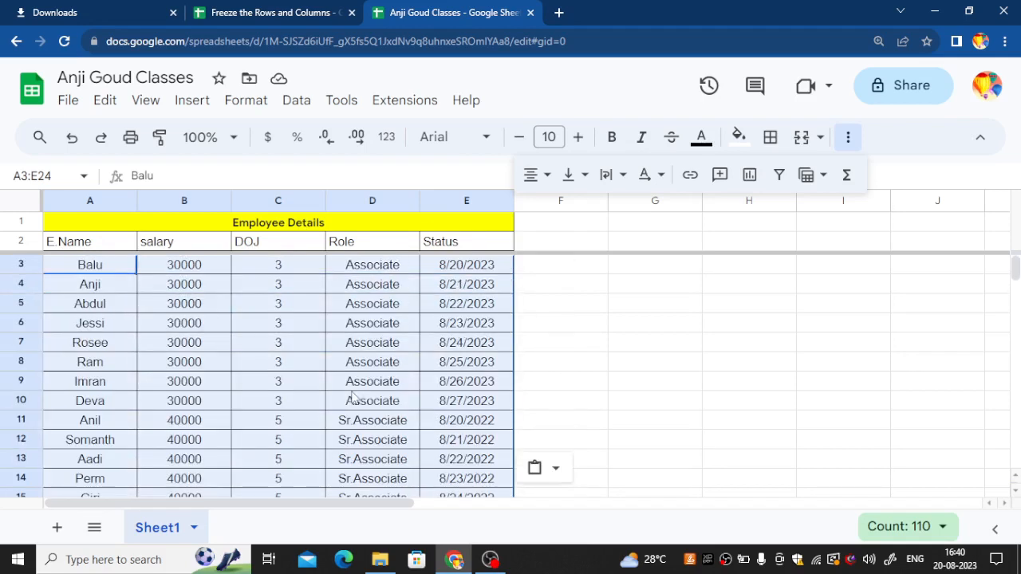